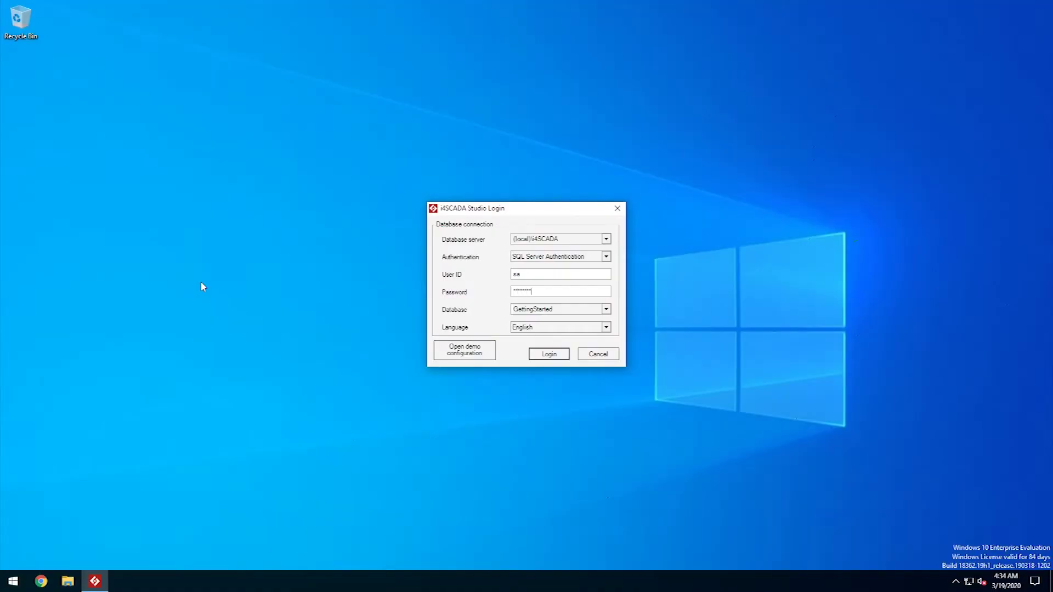
Log in to Studio on the default GettingStarted database.
{"action": "key", "text": "Return"}
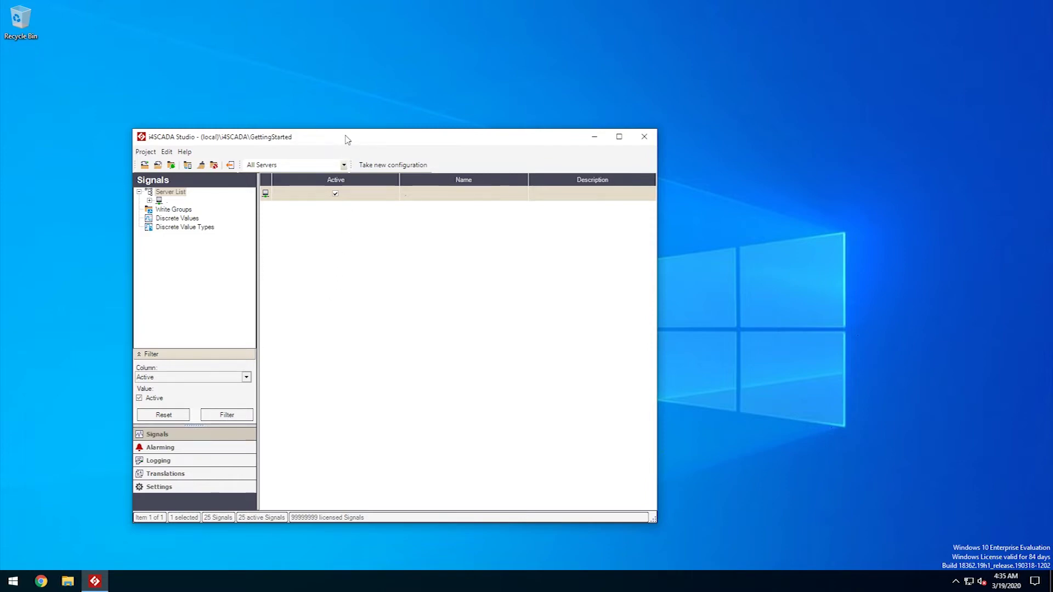
Reposition and enlarge the Studio window on the desktop.
{"action": "left_click_drag", "start_coordinate": [349, 139], "coordinate": [557, 53]}
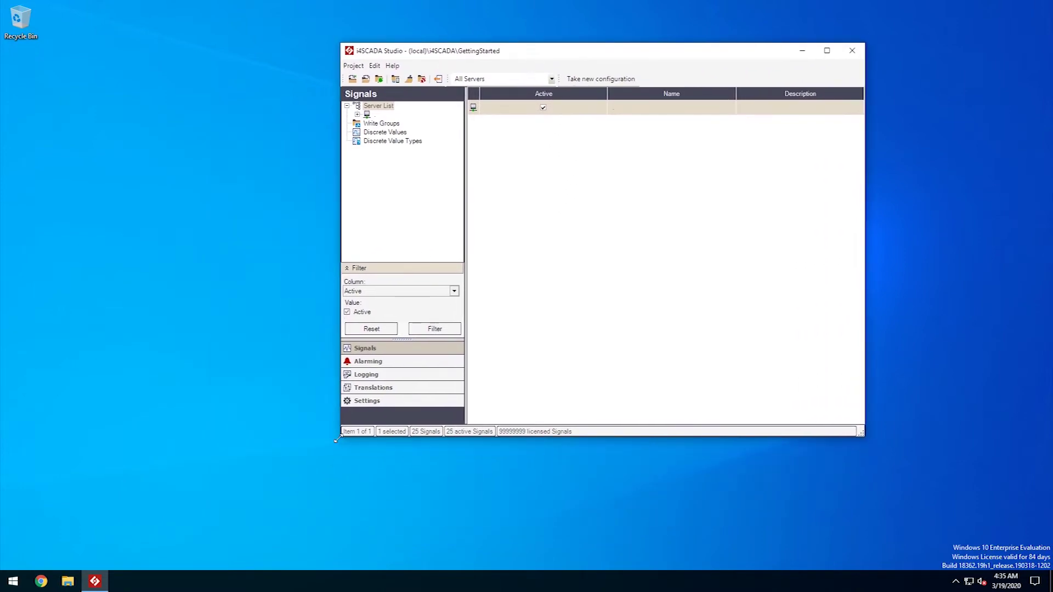
{"action": "left_click_drag", "start_coordinate": [337, 439], "coordinate": [96, 557]}
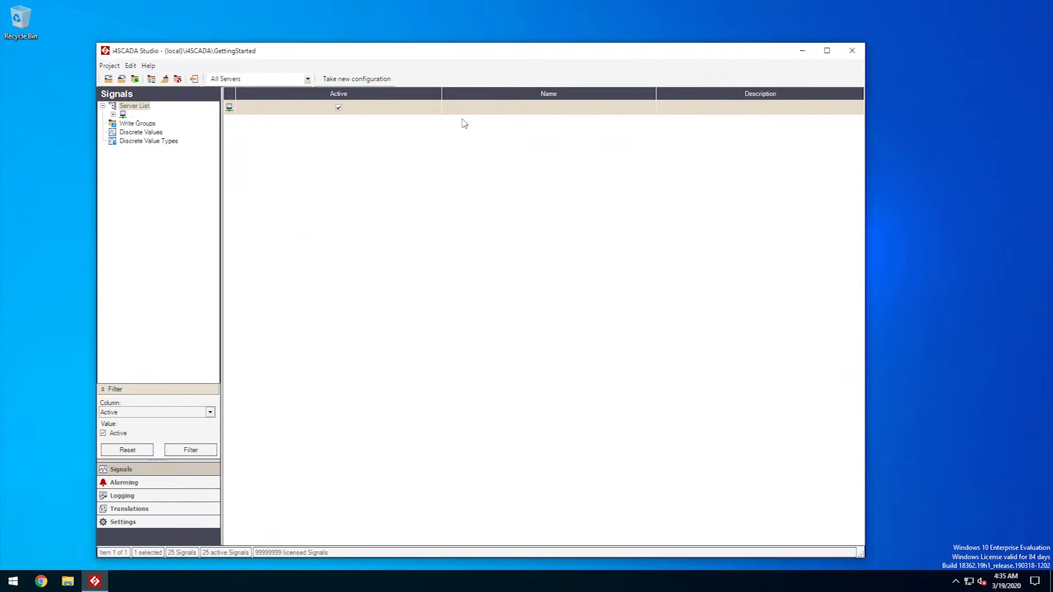
{"action": "left_click_drag", "start_coordinate": [399, 49], "coordinate": [398, 34]}
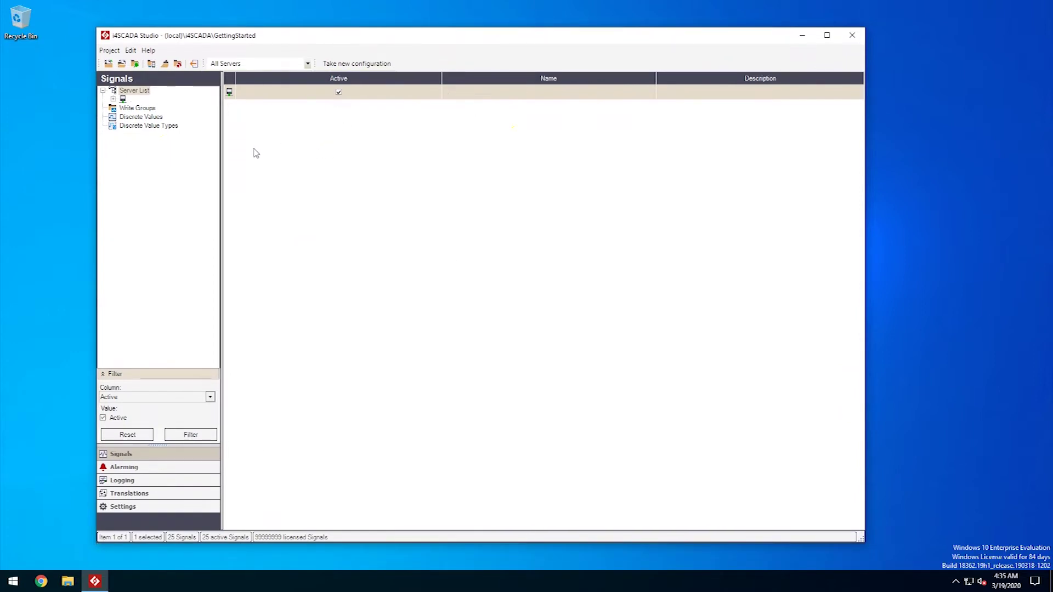
Switch to the Alarming section and show the empty Alarm Conditions list.
{"action": "left_click", "coordinate": [158, 469]}
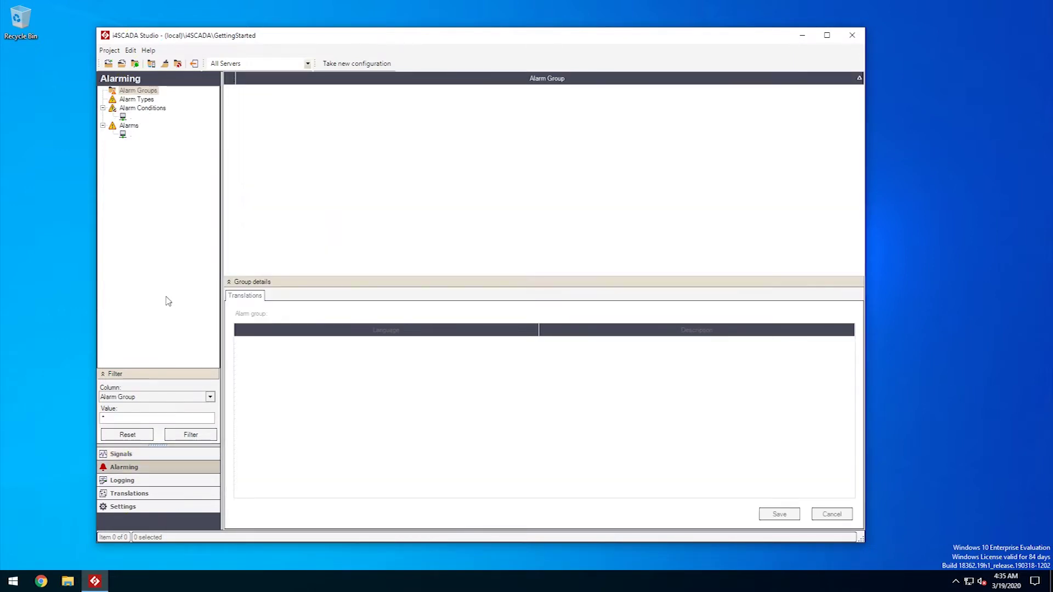
{"action": "left_click", "coordinate": [129, 118]}
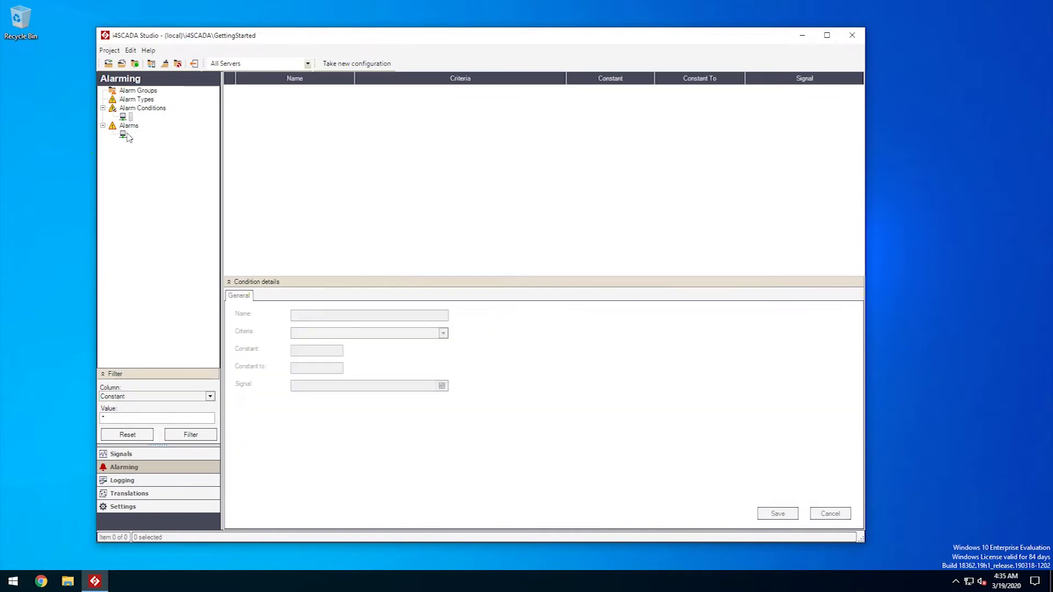
{"action": "left_click", "coordinate": [130, 135]}
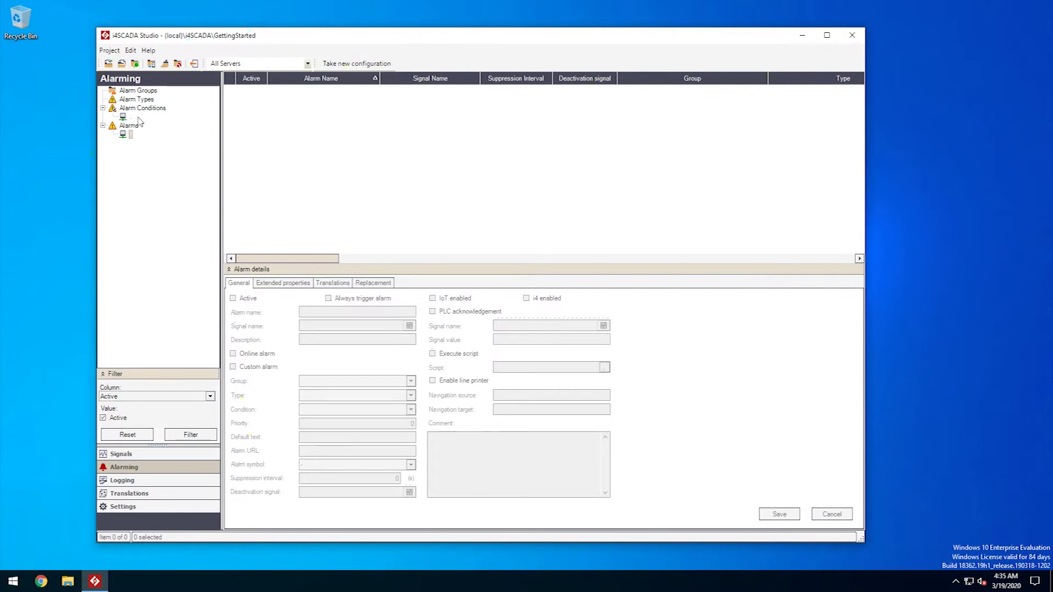
{"action": "left_click", "coordinate": [130, 117]}
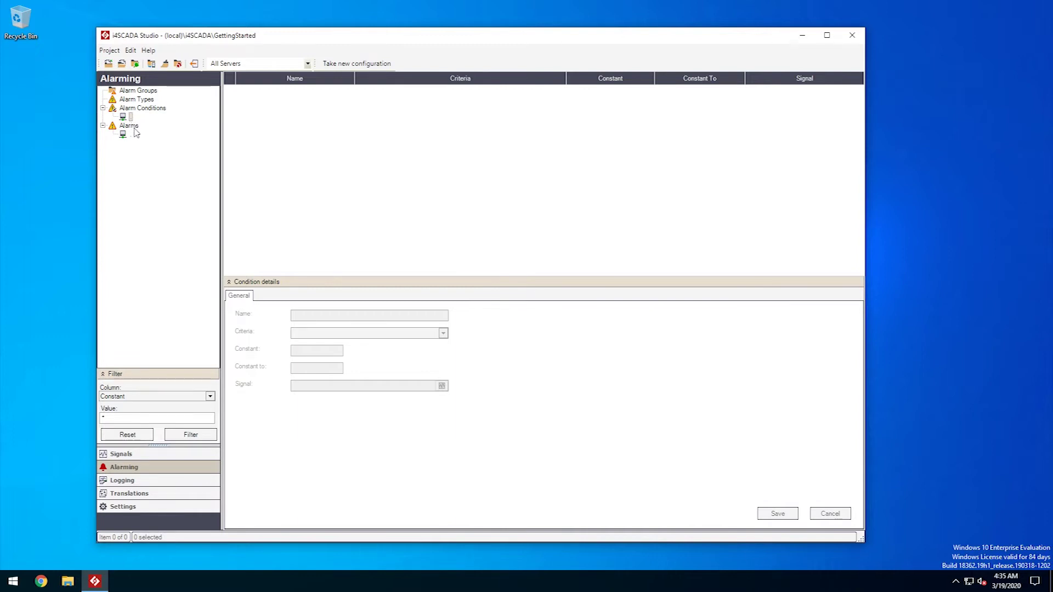
Create a new alarm condition named 'Temp below zero'.
{"action": "right_click", "coordinate": [130, 120]}
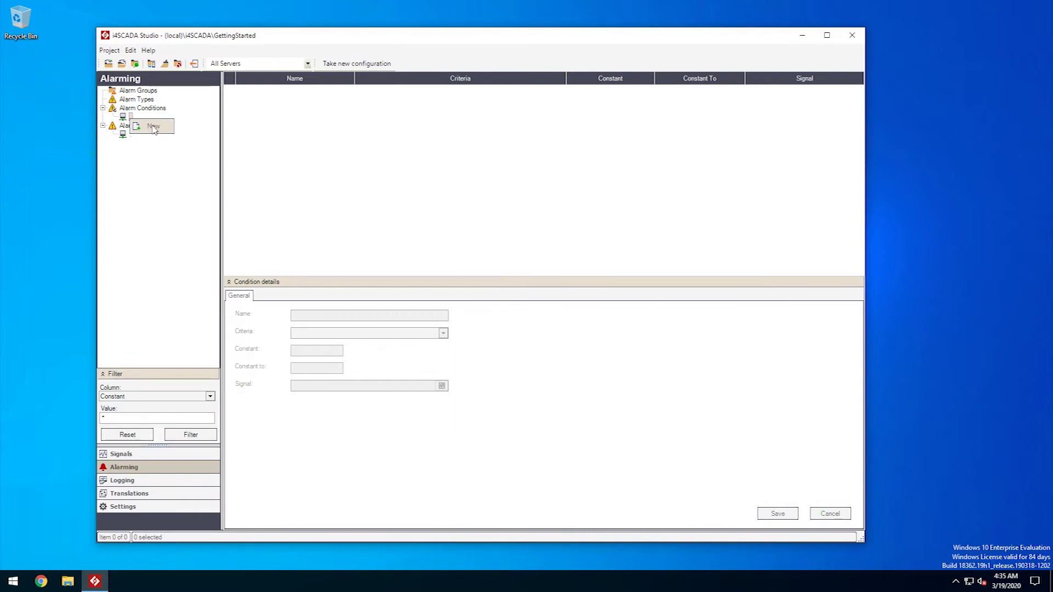
{"action": "left_click", "coordinate": [259, 140]}
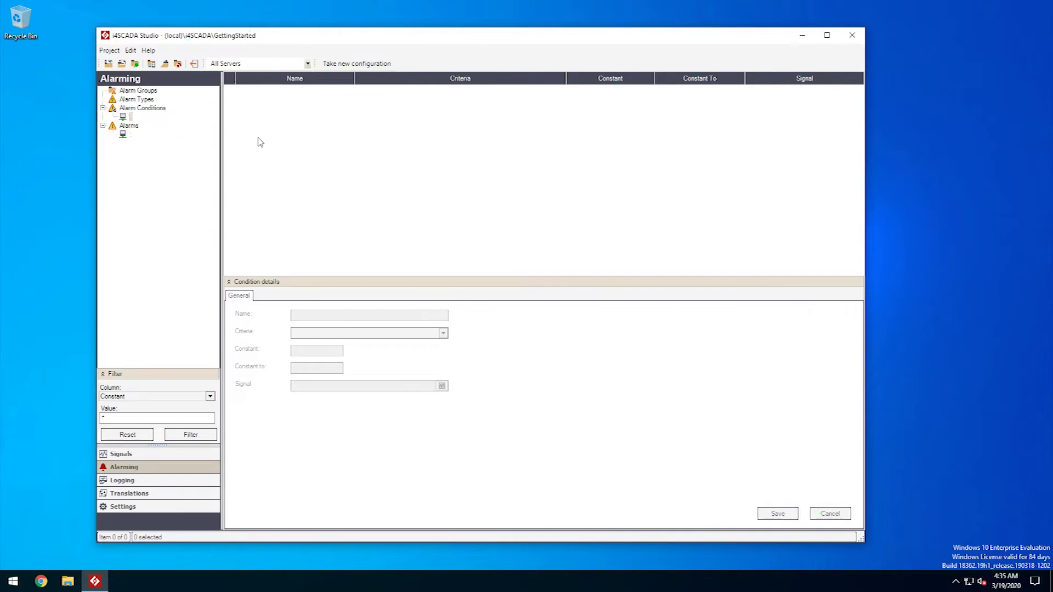
{"action": "right_click", "coordinate": [258, 138]}
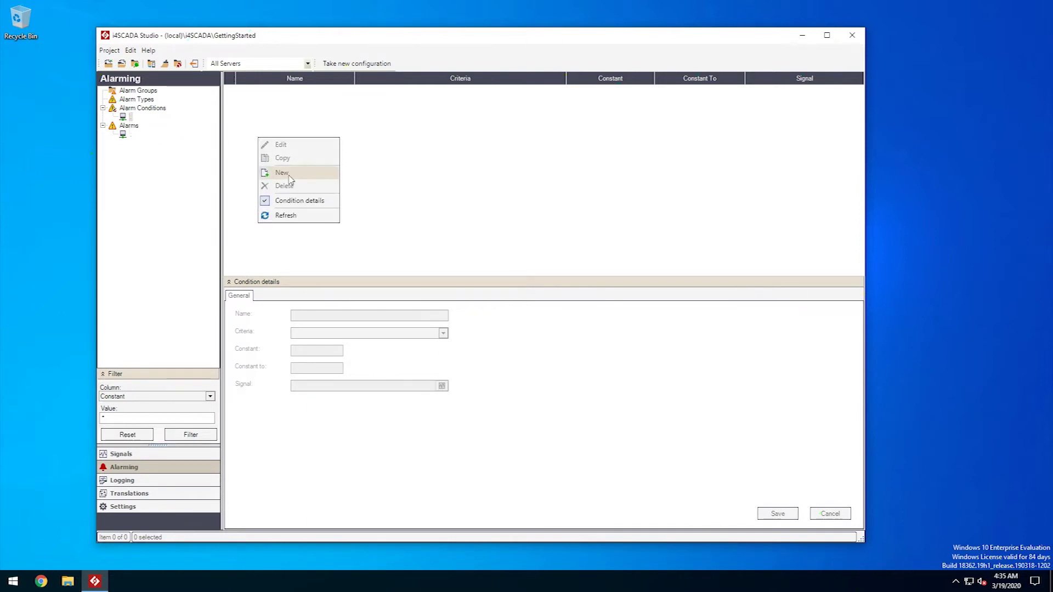
{"action": "left_click", "coordinate": [282, 173]}
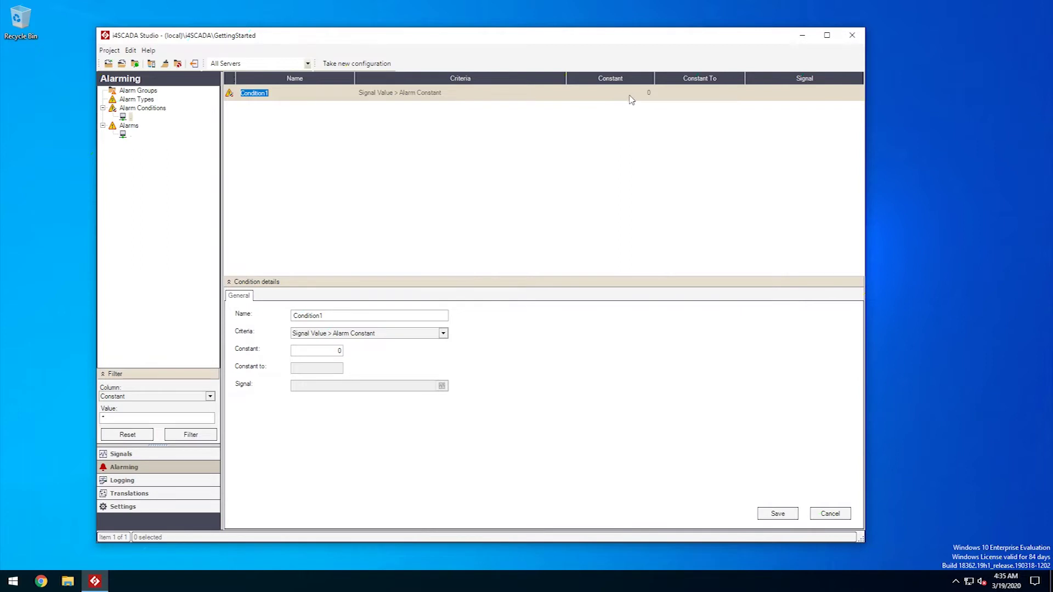
{"action": "left_click", "coordinate": [367, 315]}
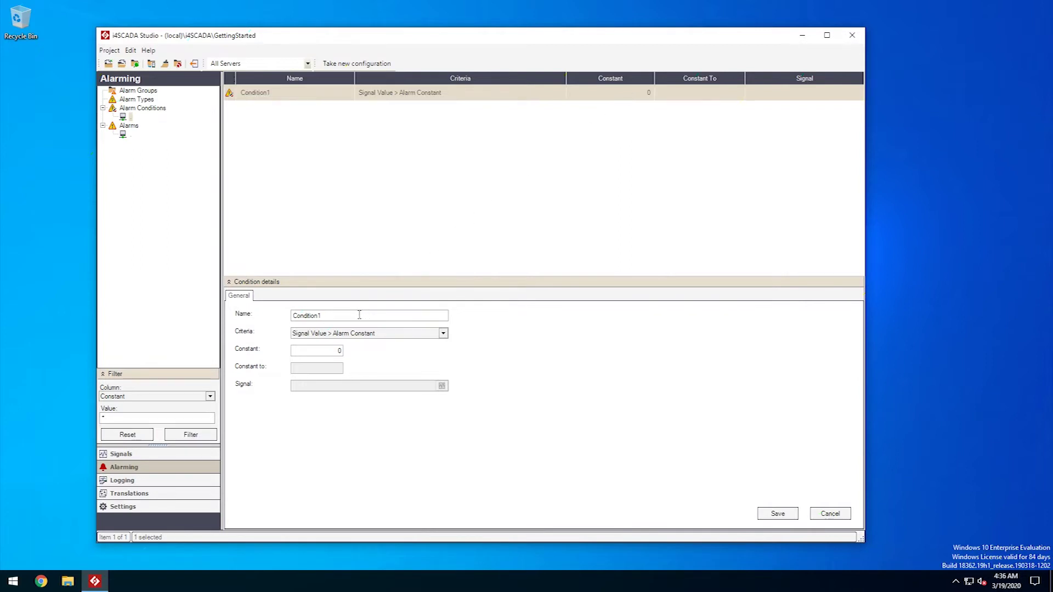
{"action": "double_click", "coordinate": [360, 314]}
{"action": "type", "text": "Temp beloq"}
{"action": "type", "text": " zero"}
Set its criteria to 'Signal Value < Alarm Constant' and save the condition.
{"action": "left_click", "coordinate": [383, 334]}
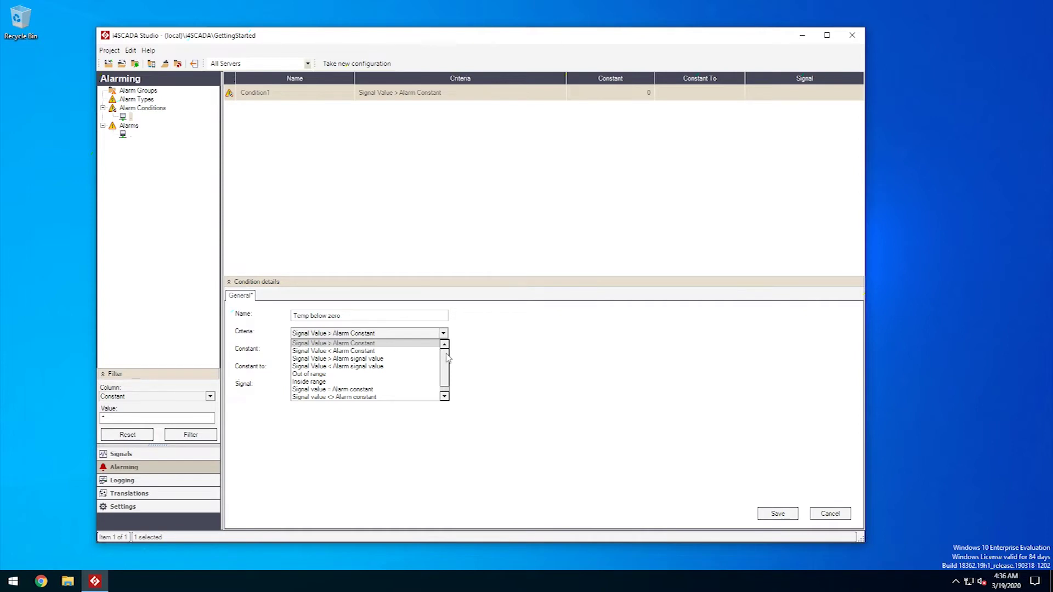
{"action": "mouse_move", "coordinate": [449, 357]}
{"action": "left_mouse_down"}
{"action": "mouse_move", "coordinate": [444, 380]}
{"action": "mouse_move", "coordinate": [445, 354]}
{"action": "left_mouse_up"}
{"action": "left_click", "coordinate": [338, 351]}
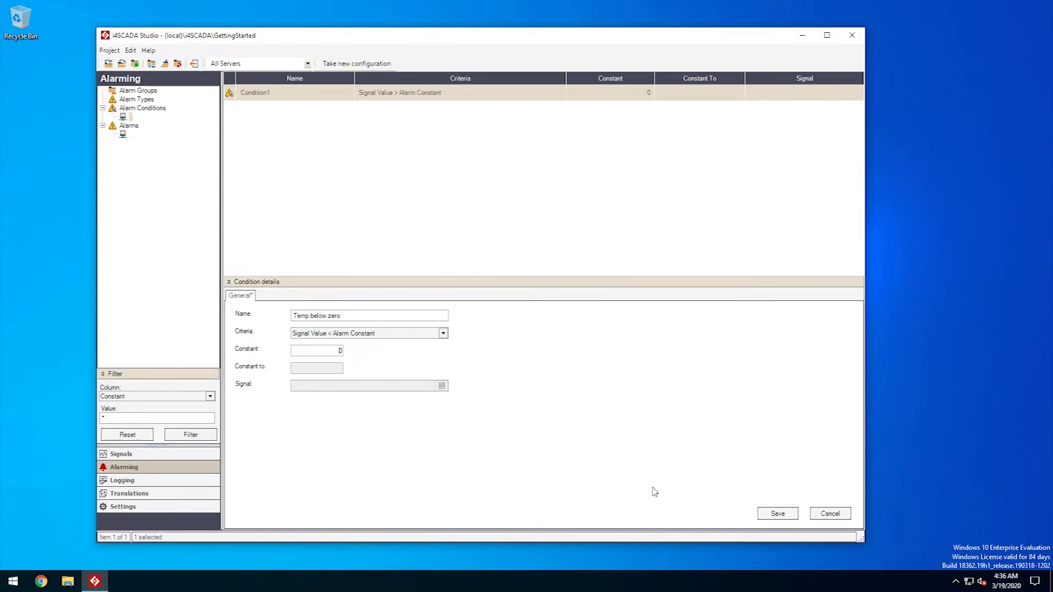
{"action": "left_click", "coordinate": [774, 515]}
Add an alarm group named 'Outside Alarms'.
{"action": "left_click", "coordinate": [144, 91]}
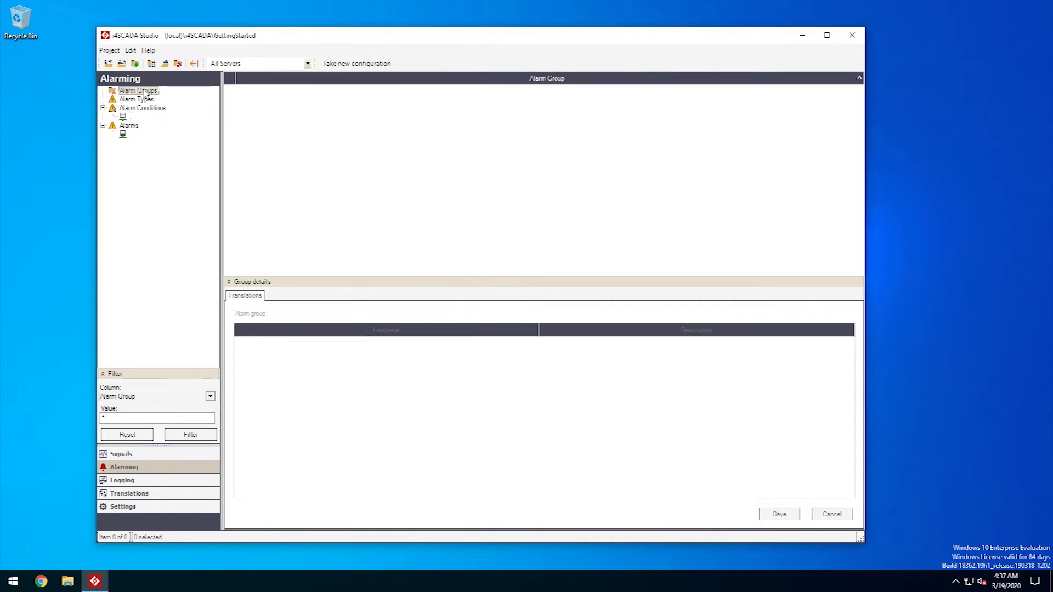
{"action": "left_click", "coordinate": [143, 99]}
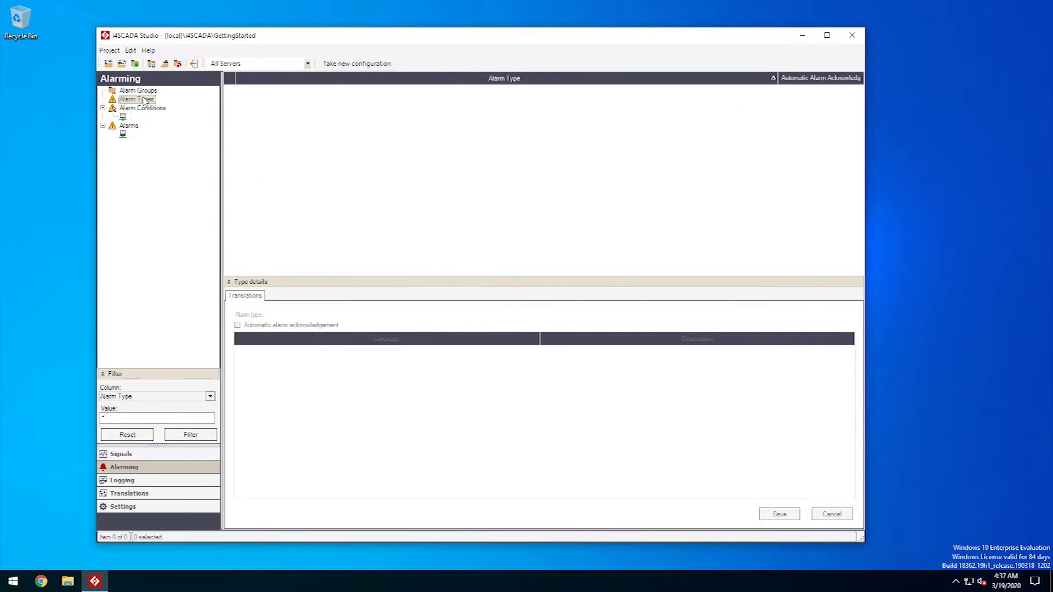
{"action": "left_click", "coordinate": [149, 91]}
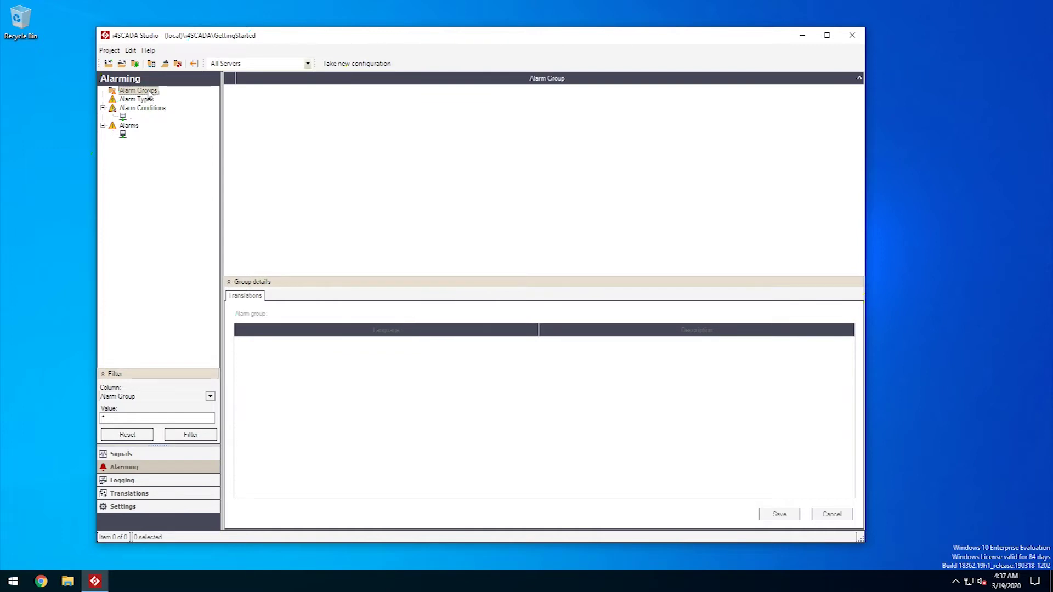
{"action": "right_click", "coordinate": [262, 113]}
{"action": "left_click", "coordinate": [286, 148]}
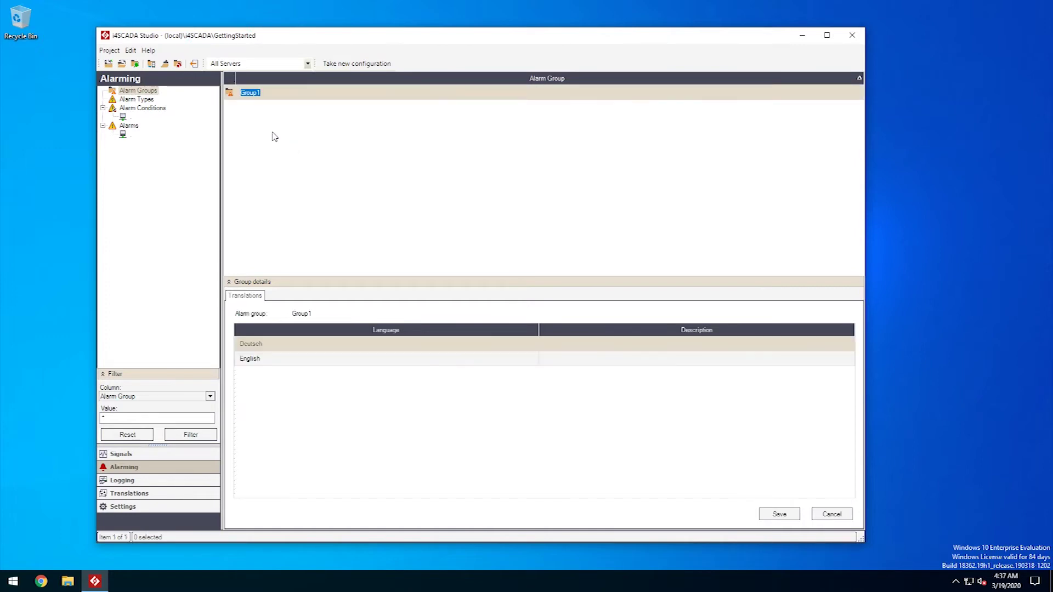
{"action": "type", "text": "Outside Alarms"}
{"action": "key", "text": "Return"}
Add an alarm type named 'Temperature Alarms'.
{"action": "left_click", "coordinate": [137, 99]}
{"action": "right_click", "coordinate": [265, 103]}
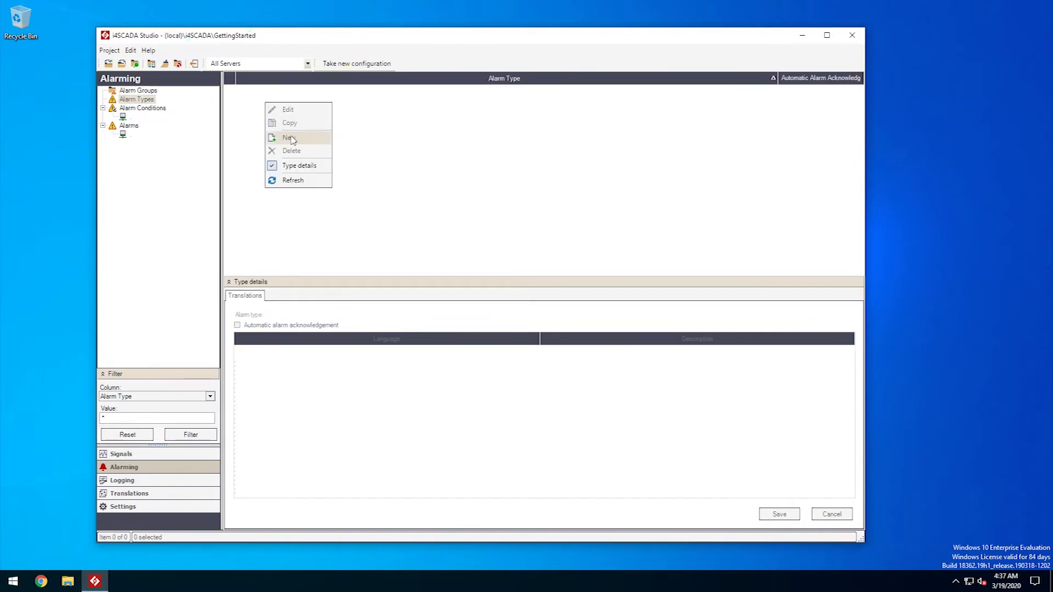
{"action": "left_click", "coordinate": [293, 139]}
{"action": "type", "text": "Temperature Alarms"}
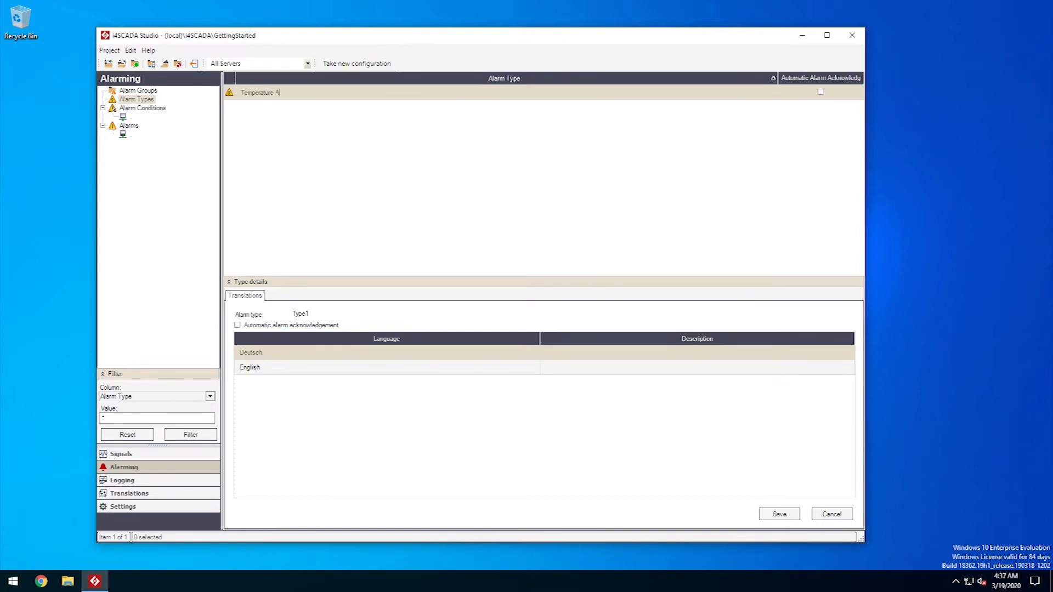
{"action": "key", "text": "Return"}
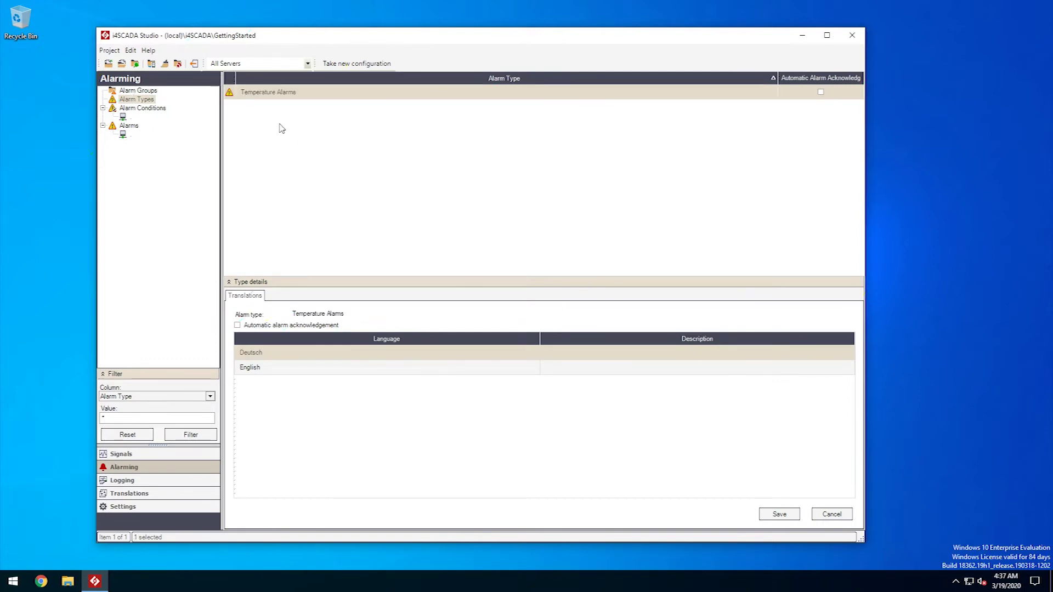
{"action": "left_click", "coordinate": [124, 135]}
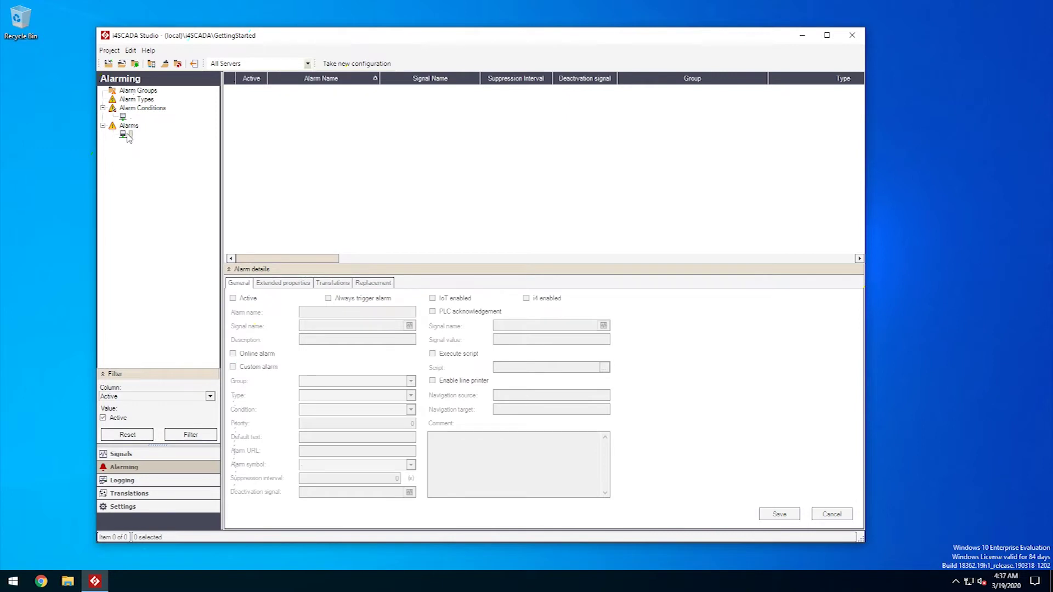
Create a new alarm, Alarm1, bound to the Buffer 2 signal.
{"action": "right_click", "coordinate": [264, 116]}
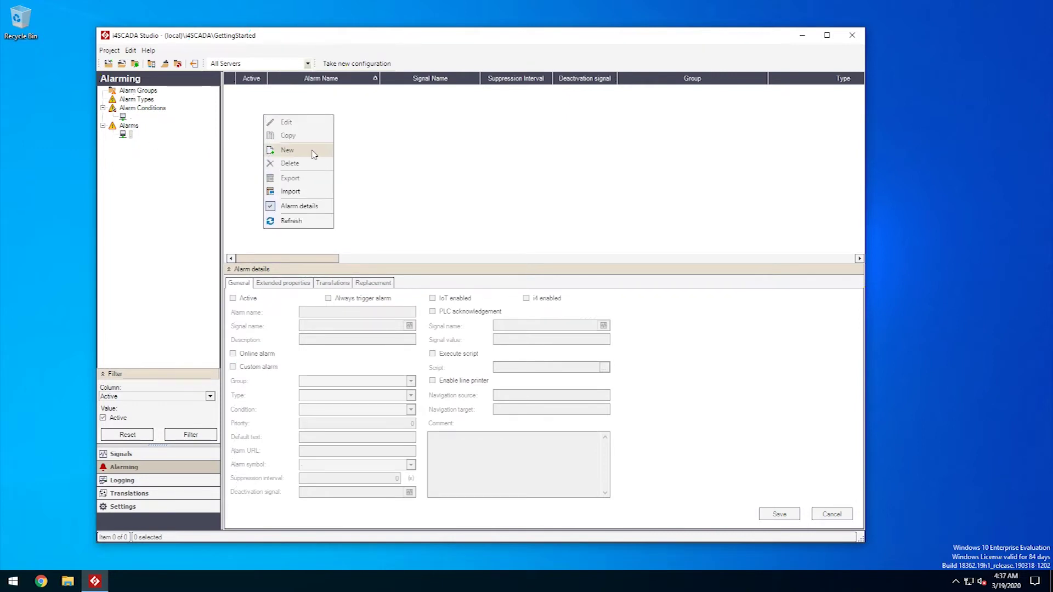
{"action": "left_click", "coordinate": [314, 154]}
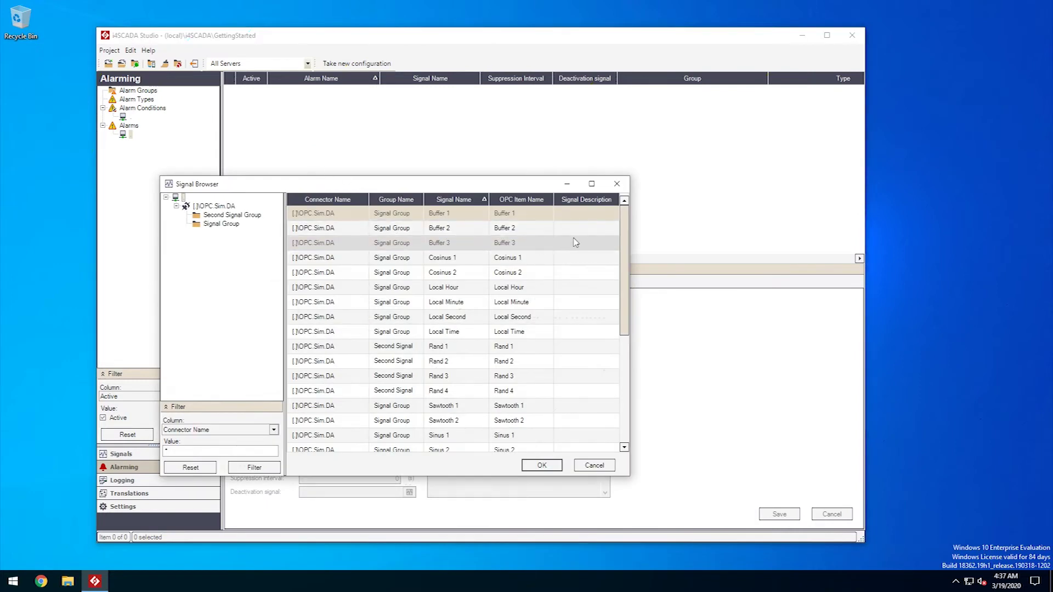
{"action": "left_click", "coordinate": [449, 230]}
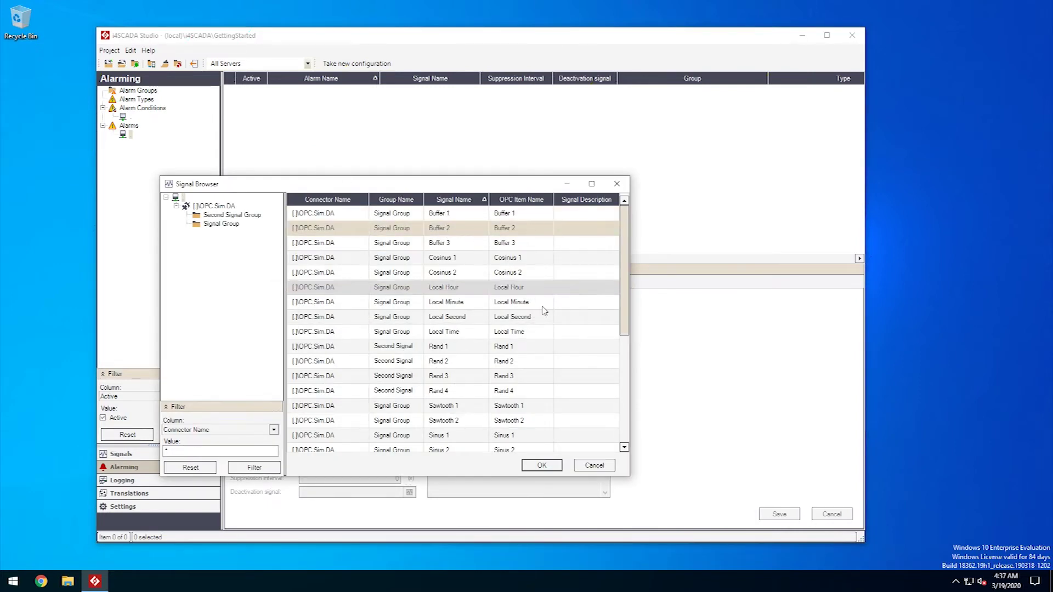
{"action": "left_click", "coordinate": [543, 466]}
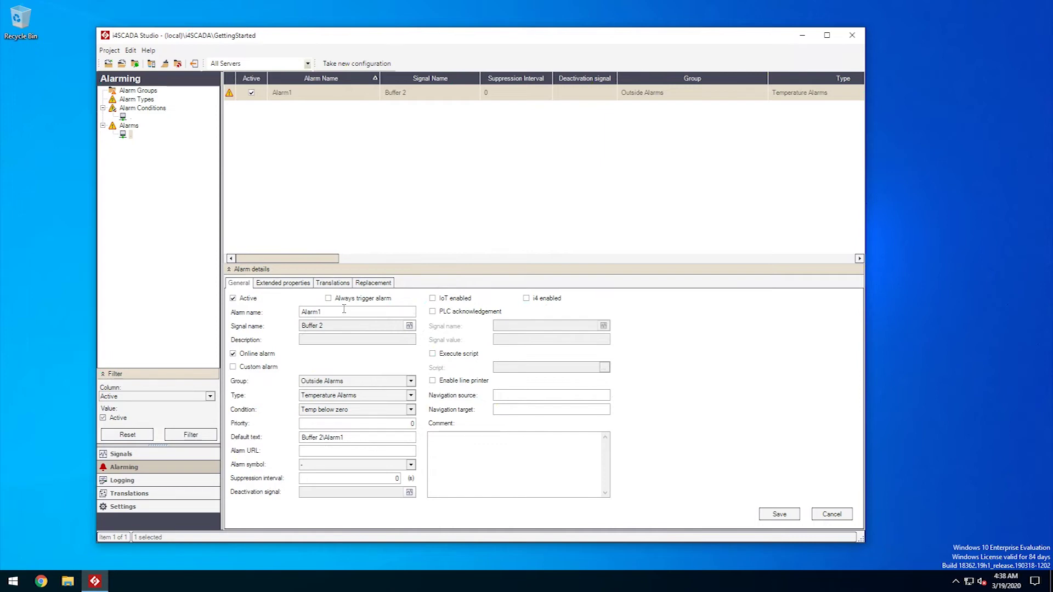
Rename the alarm 'Below Zero' with default text 'Outside temperature is below zero celsius'.
{"action": "left_click_drag", "start_coordinate": [333, 311], "coordinate": [301, 310]}
{"action": "type", "text": "Below Zero"}
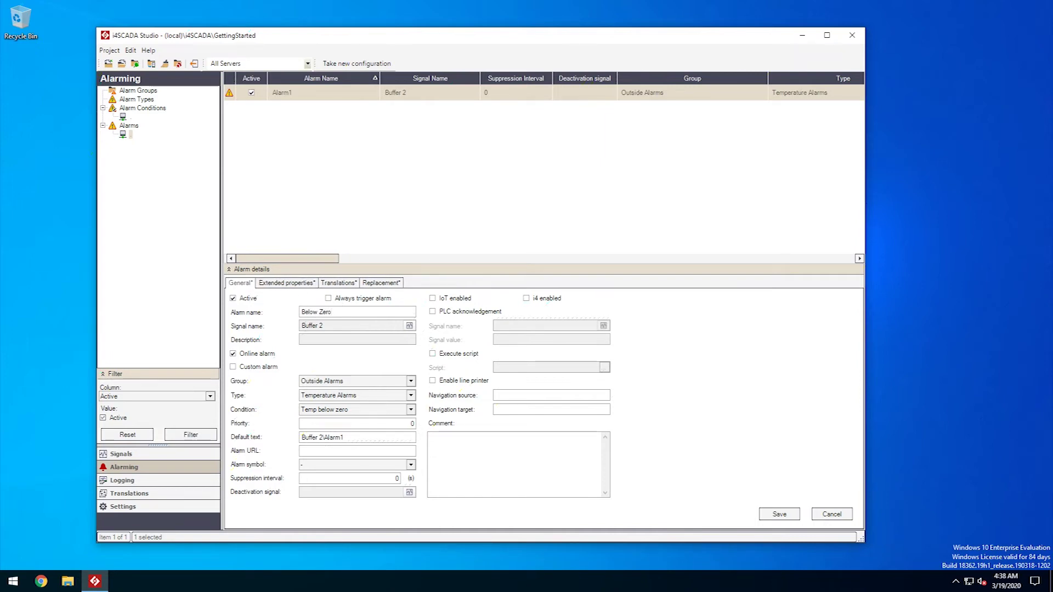
{"action": "key", "text": "Tab"}
{"action": "key", "text": "Tab"}
{"action": "key", "text": "Tab"}
{"action": "key", "text": "Tab"}
{"action": "key", "text": "Tab"}
{"action": "key", "text": "Tab"}
{"action": "key", "text": "Tab"}
{"action": "key", "text": "Tab"}
{"action": "key", "text": "Tab"}
{"action": "type", "text": "Outside temperature is below zero celsiu"}
Make it a custom alarm: group Outside Alarms, type Temperature Alarms, condition Temp below zero.
{"action": "left_click", "coordinate": [315, 369]}
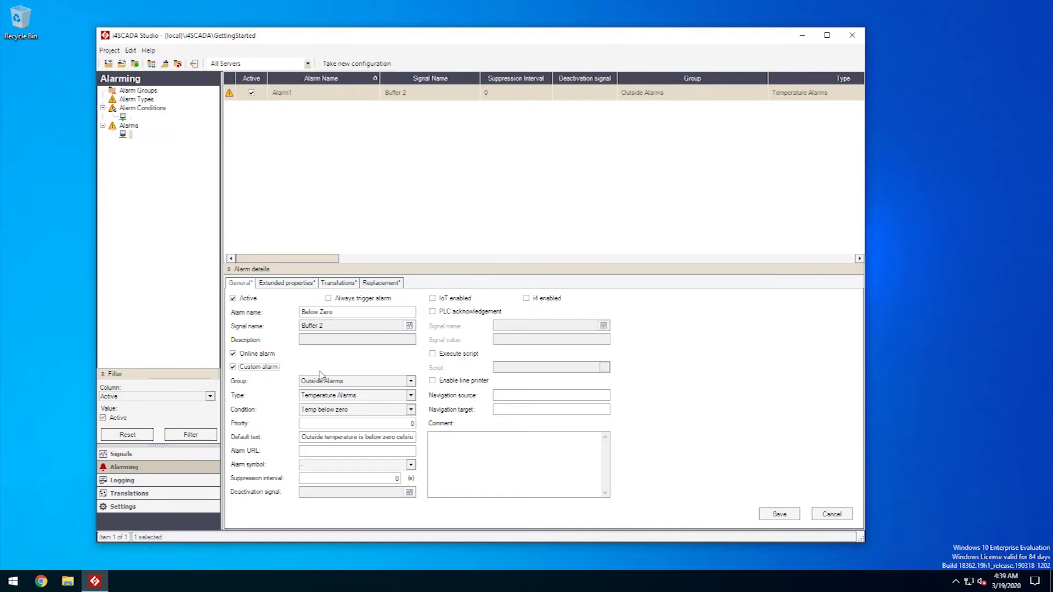
{"action": "left_click", "coordinate": [411, 382]}
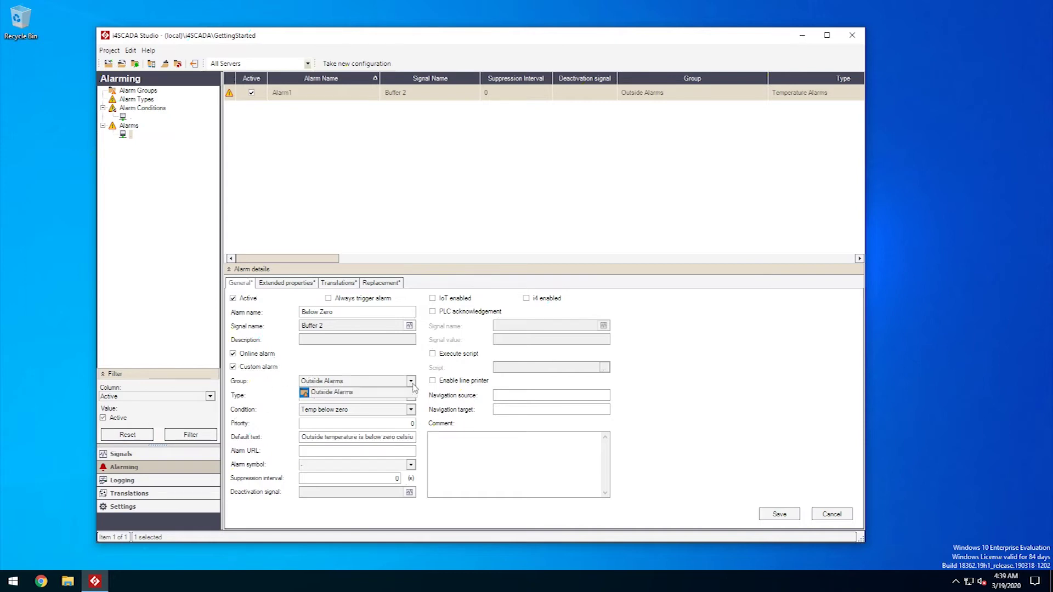
{"action": "left_click", "coordinate": [413, 387]}
{"action": "left_click", "coordinate": [411, 396]}
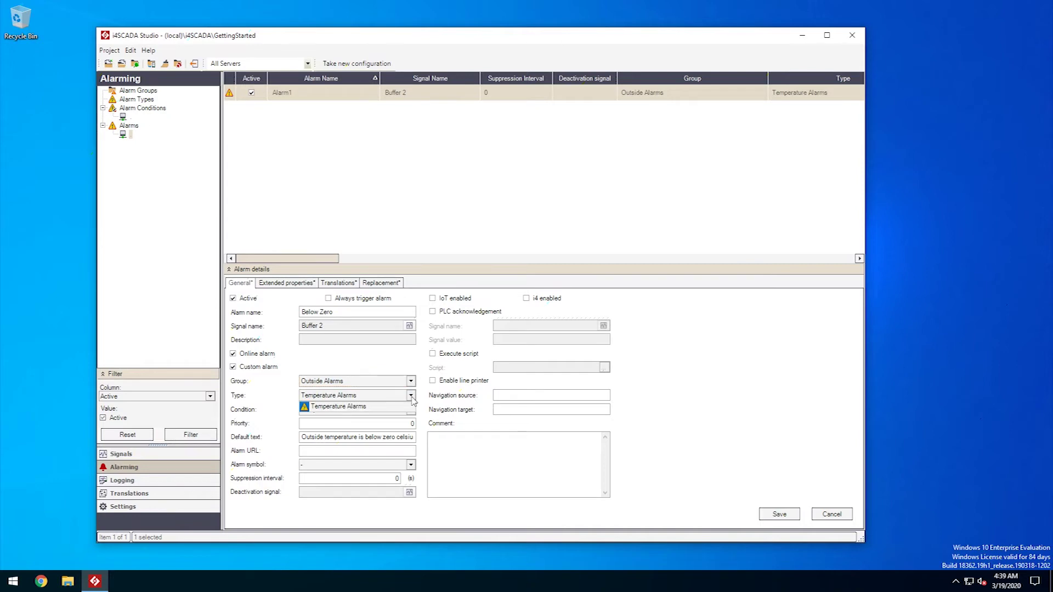
{"action": "left_click", "coordinate": [411, 406]}
{"action": "left_click", "coordinate": [411, 410]}
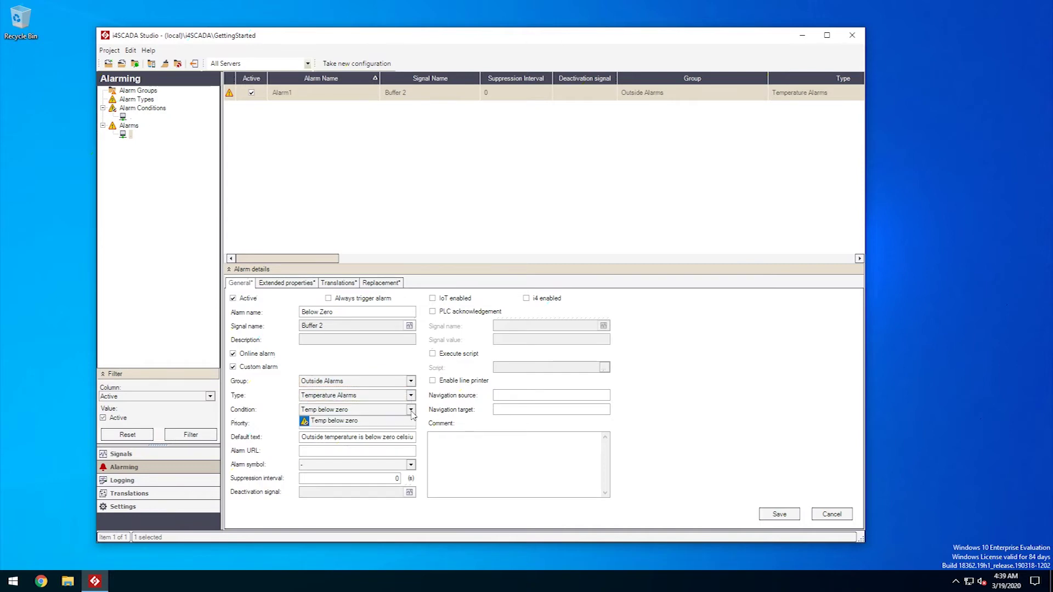
{"action": "left_click", "coordinate": [413, 413]}
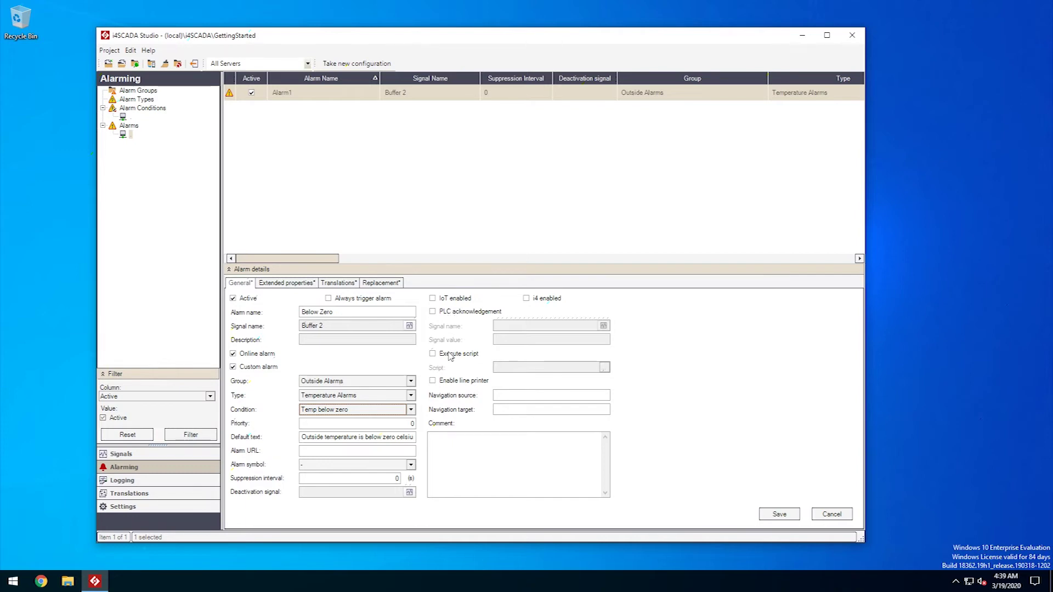
{"action": "left_click", "coordinate": [300, 285]}
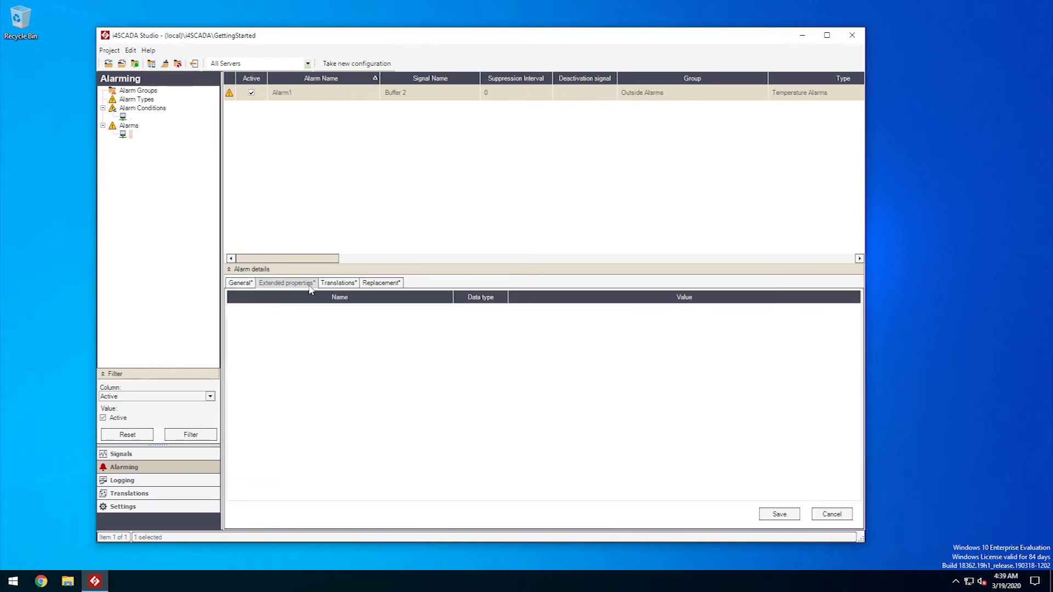
Enter 'DE_Temp below zero' as the Deutsch translation and save the Below Zero alarm.
{"action": "left_click", "coordinate": [351, 286]}
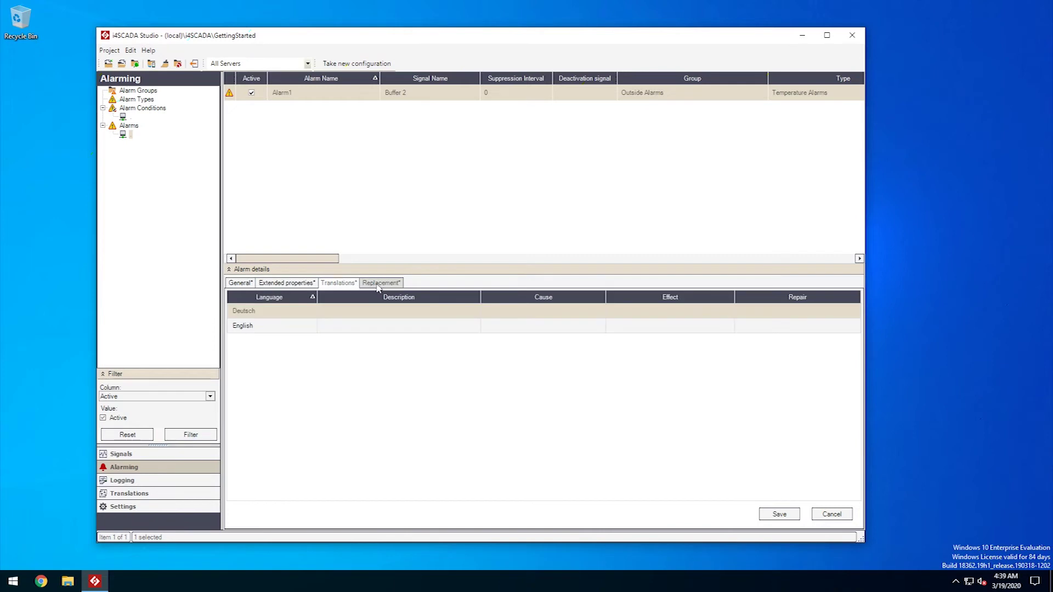
{"action": "left_click", "coordinate": [378, 284]}
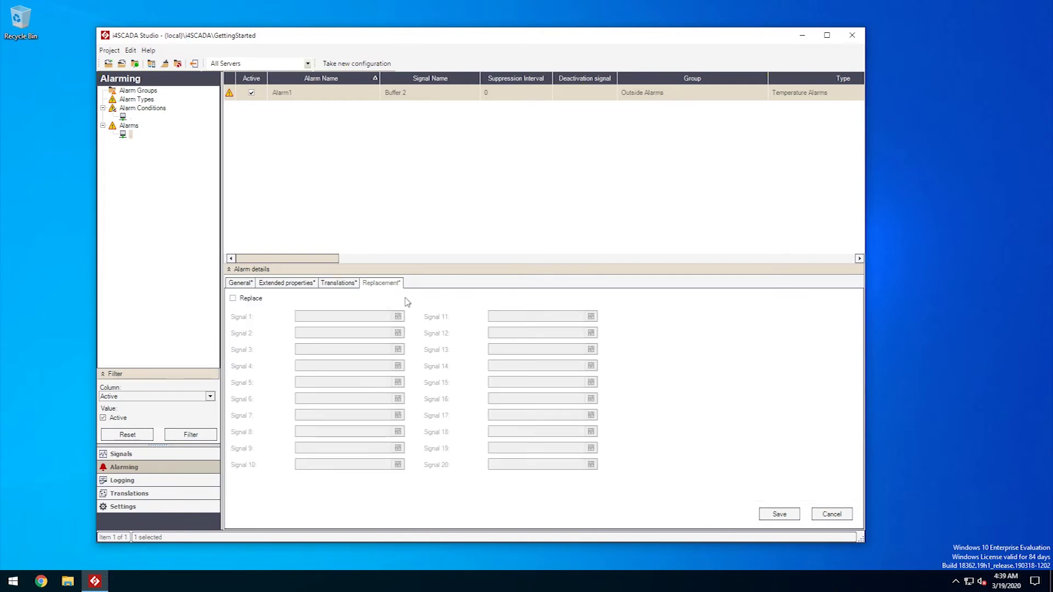
{"action": "left_click", "coordinate": [334, 284]}
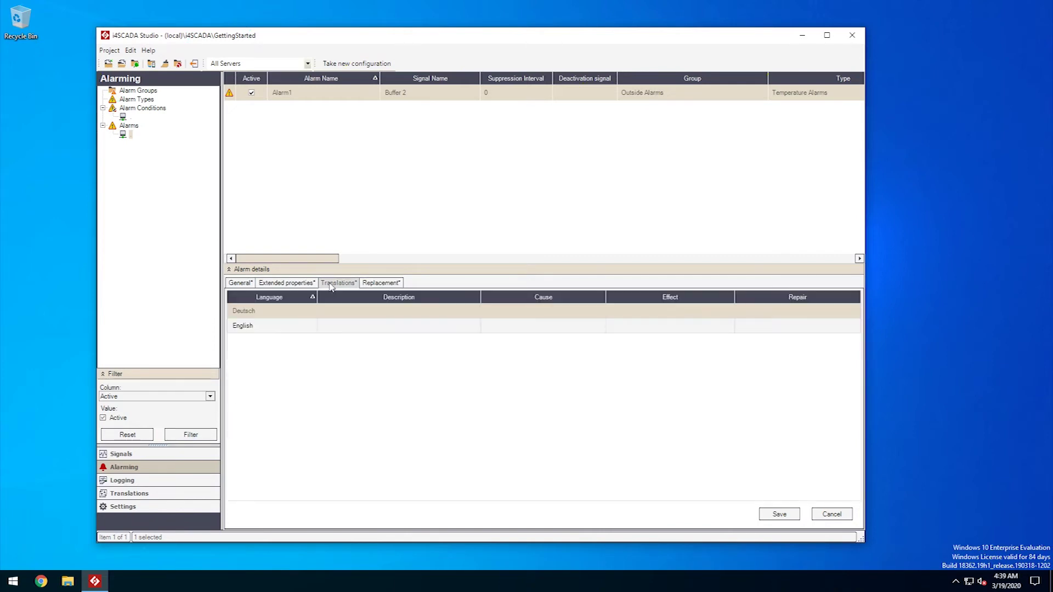
{"action": "left_click", "coordinate": [384, 326]}
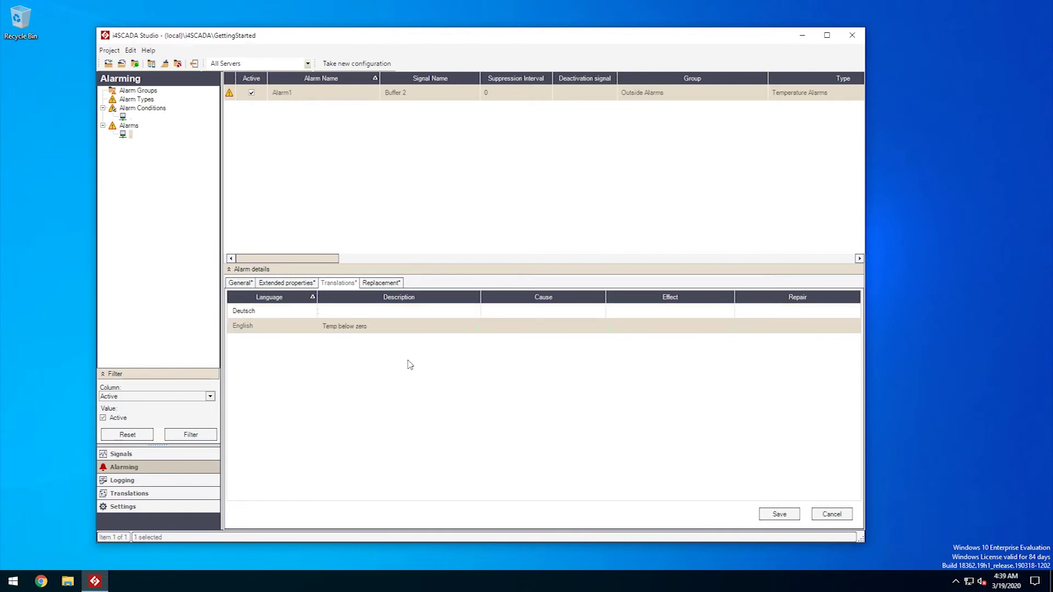
{"action": "key", "text": "F2"}
{"action": "key", "text": "ctrl+c"}
{"action": "key", "text": "Up"}
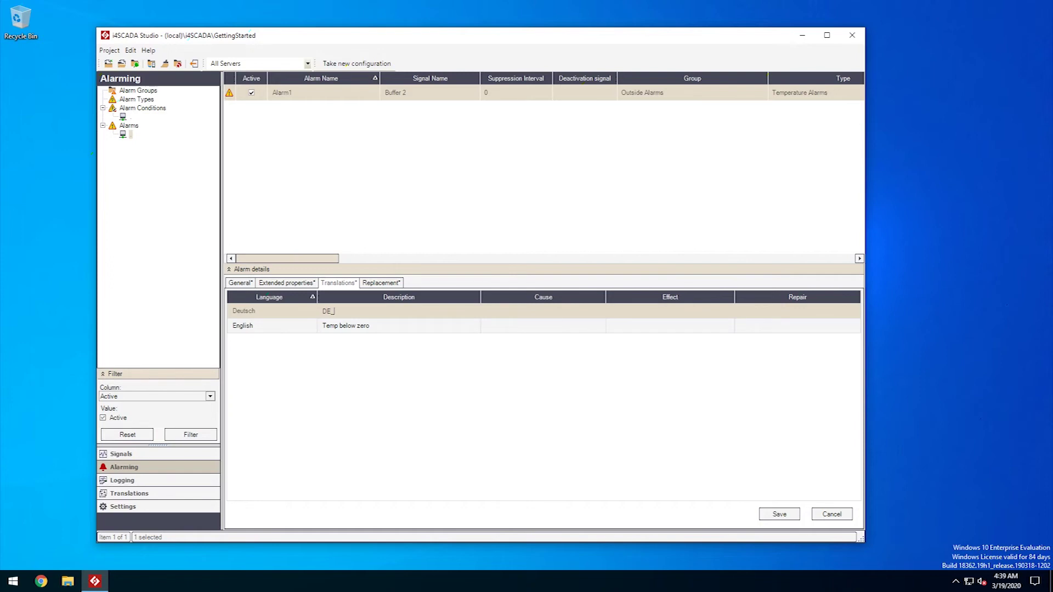
{"action": "type", "text": "DE_"}
{"action": "key", "text": "ctrl+v"}
{"action": "left_click", "coordinate": [779, 515]}
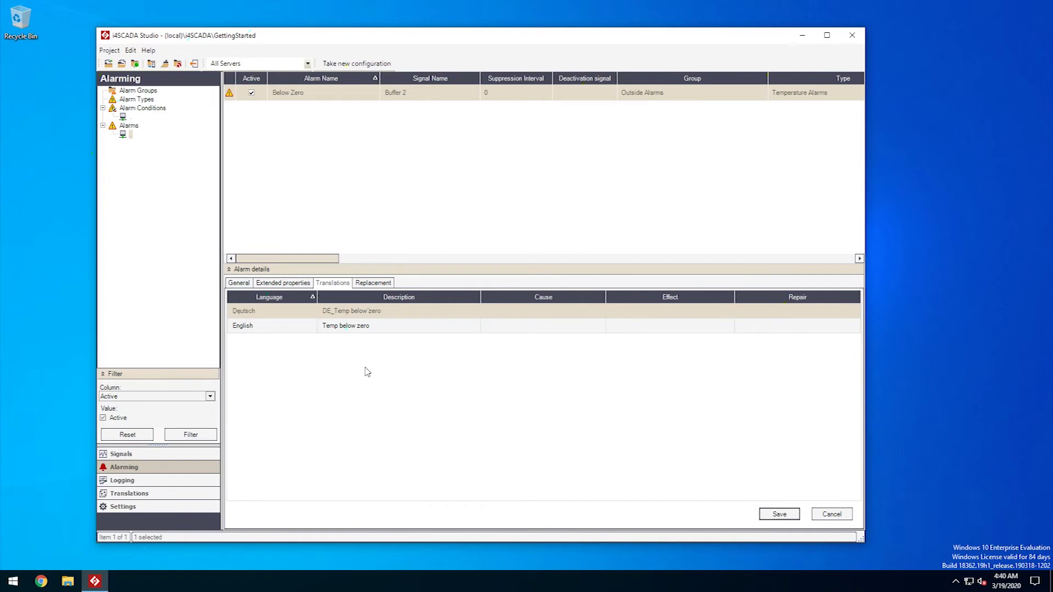
{"action": "left_click", "coordinate": [238, 283]}
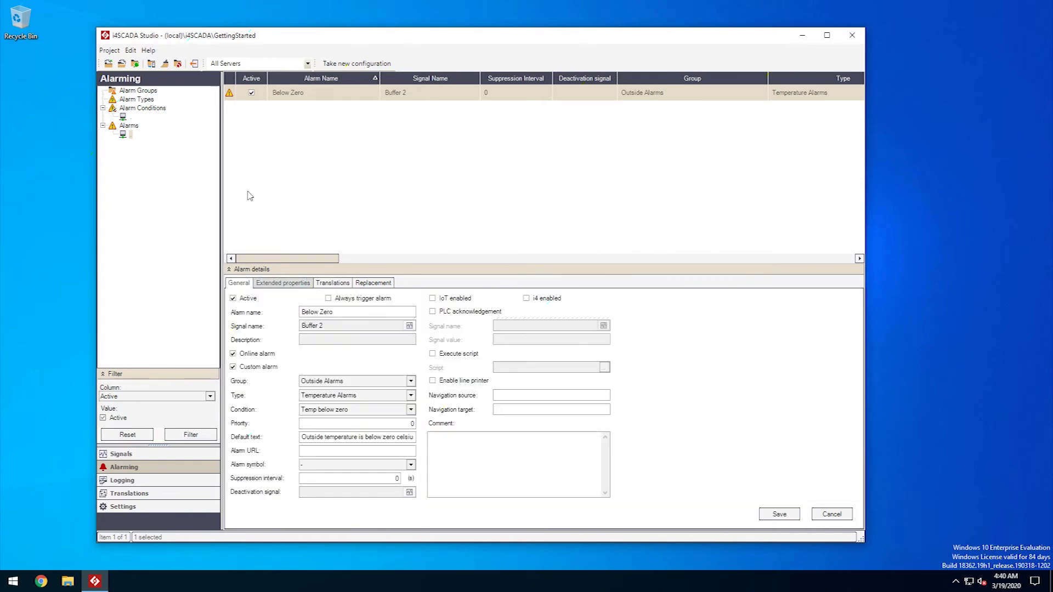
Check the condition and alarm lists, then launch SmartEditor in trial mode.
{"action": "left_click", "coordinate": [124, 117]}
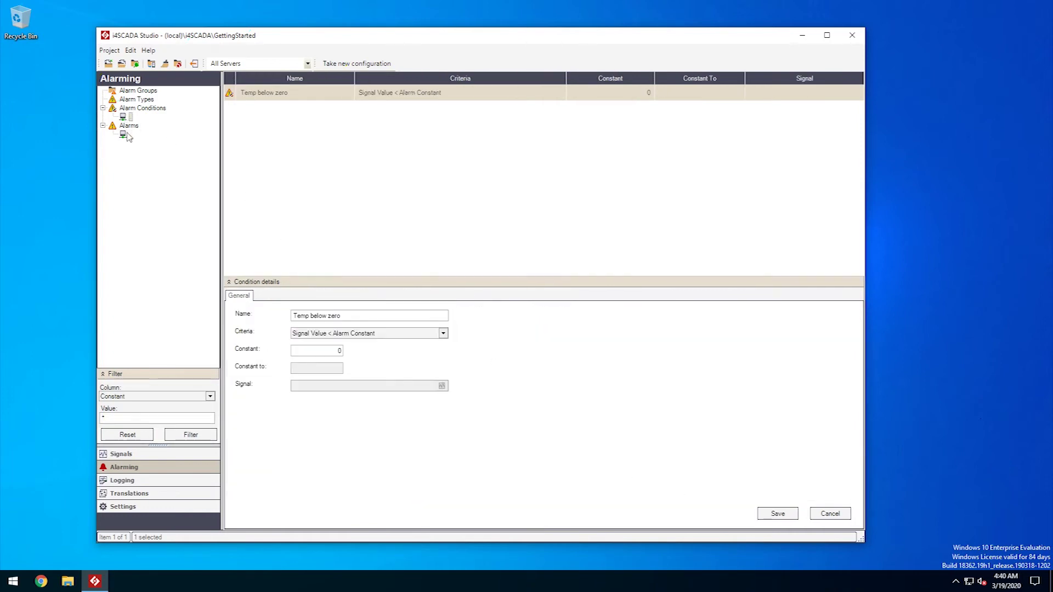
{"action": "left_click", "coordinate": [124, 134]}
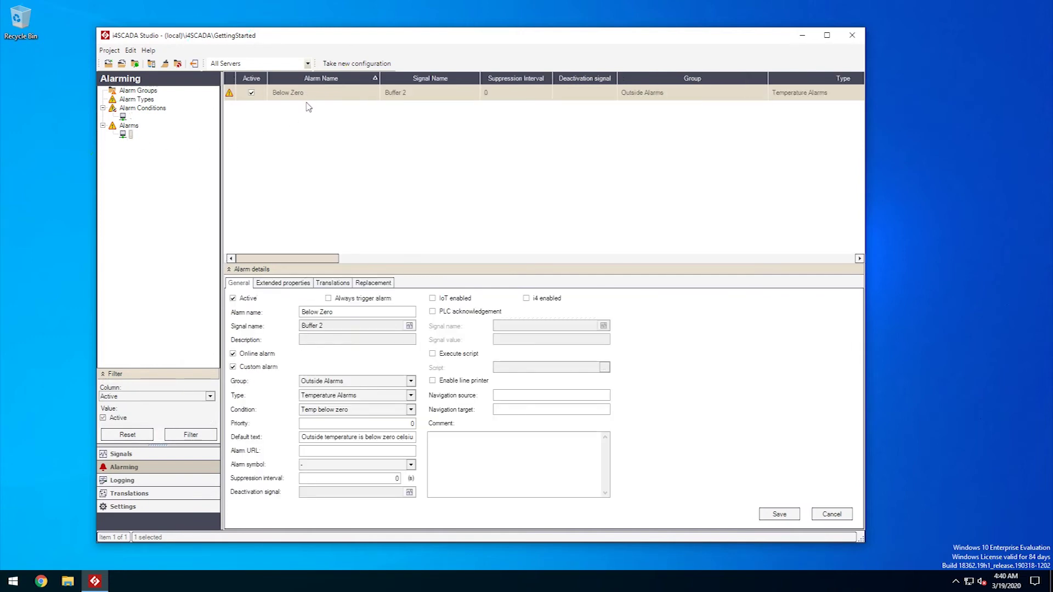
{"action": "left_click", "coordinate": [13, 582]}
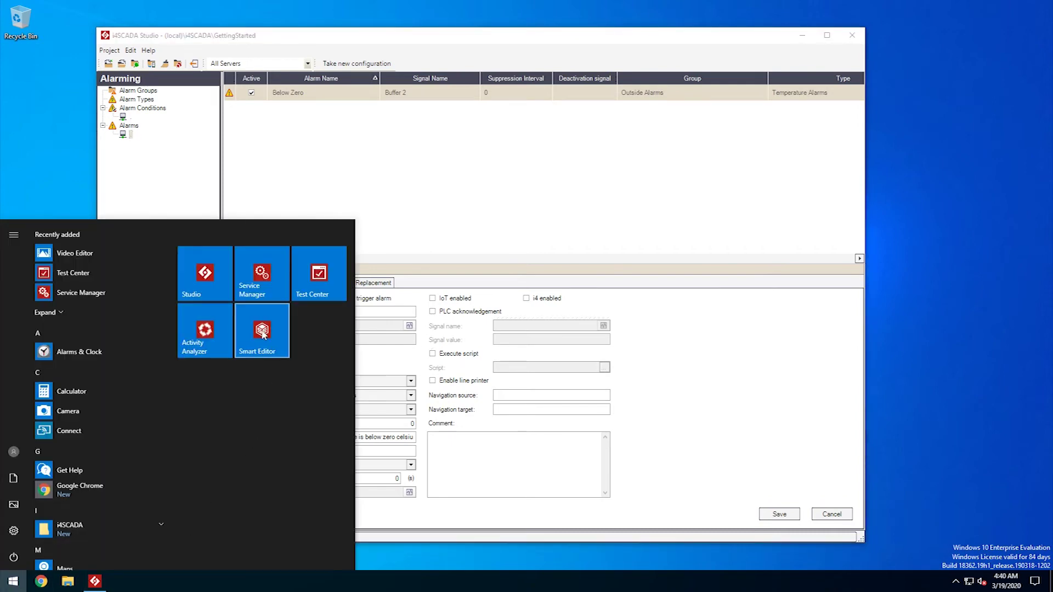
{"action": "left_click", "coordinate": [262, 334]}
{"action": "left_click", "coordinate": [602, 363]}
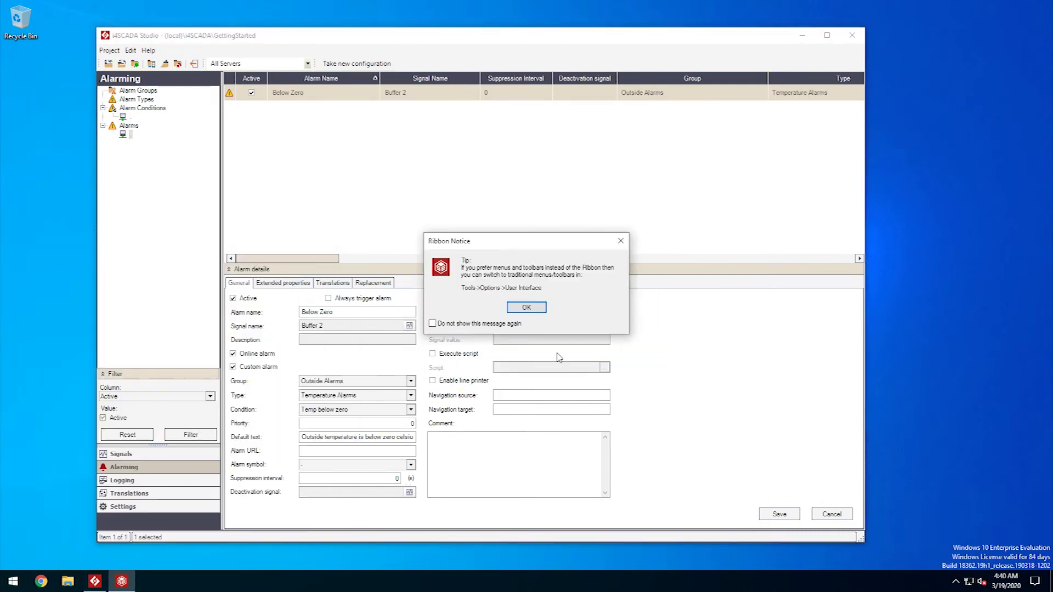
{"action": "left_click", "coordinate": [519, 308]}
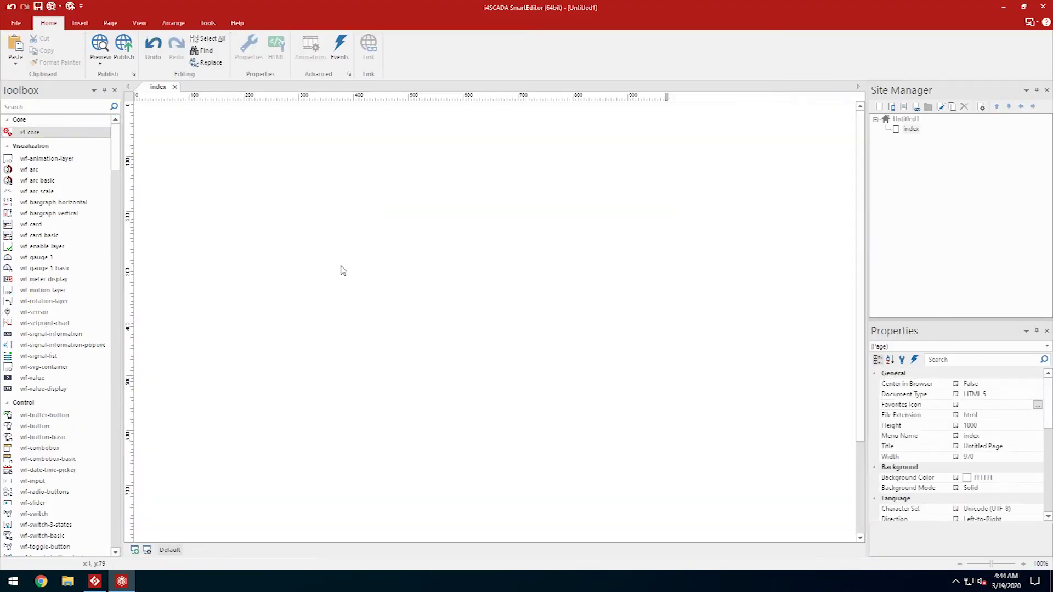
Add the i4-core element and a wf-alarm-viewer to the index page.
{"action": "left_click_drag", "start_coordinate": [340, 270], "coordinate": [164, 467]}
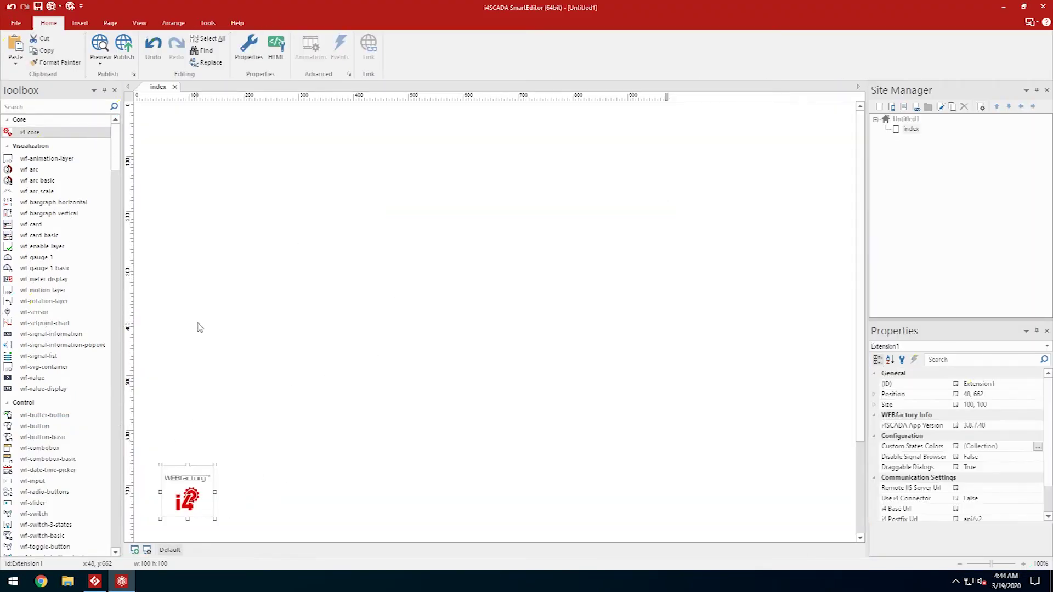
{"action": "left_click", "coordinate": [35, 107]}
{"action": "type", "text": "alarm"}
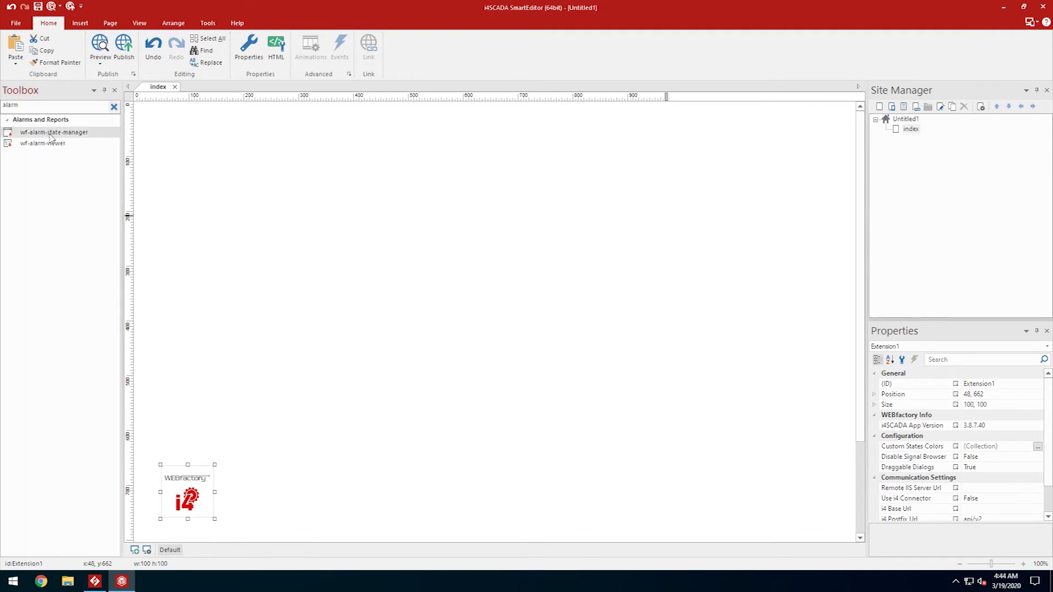
{"action": "left_click_drag", "start_coordinate": [49, 150], "coordinate": [229, 180]}
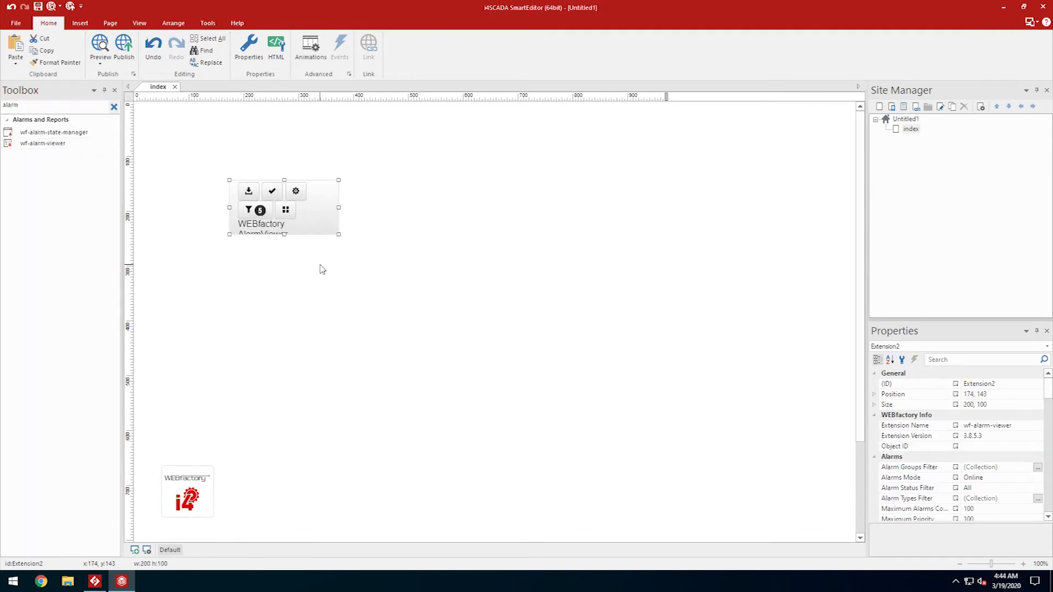
Move the alarm viewer near the page's top-left corner.
{"action": "left_click", "coordinate": [113, 107]}
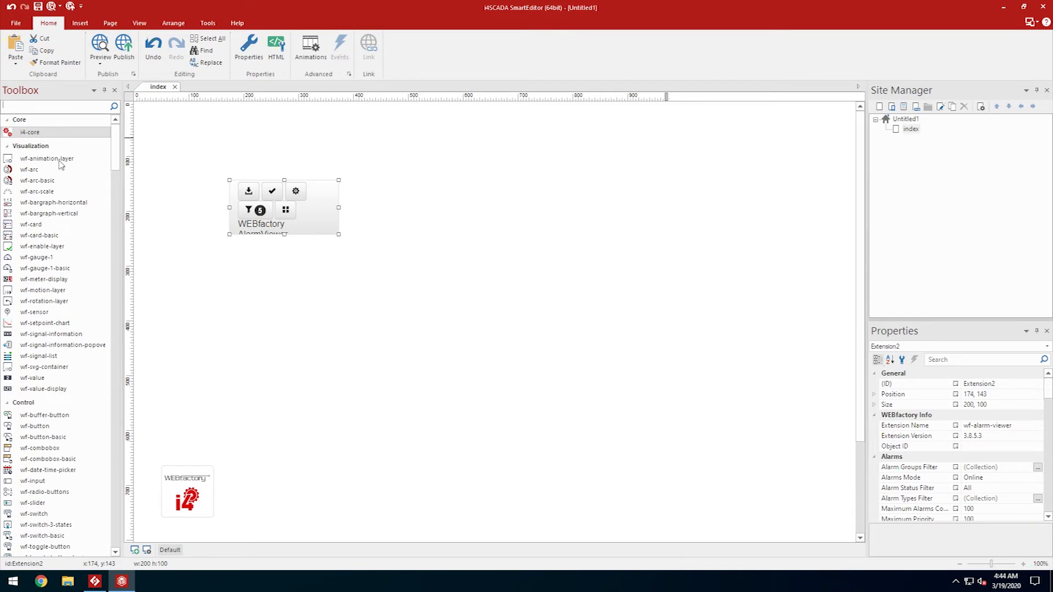
{"action": "left_click_drag", "start_coordinate": [324, 225], "coordinate": [670, 453]}
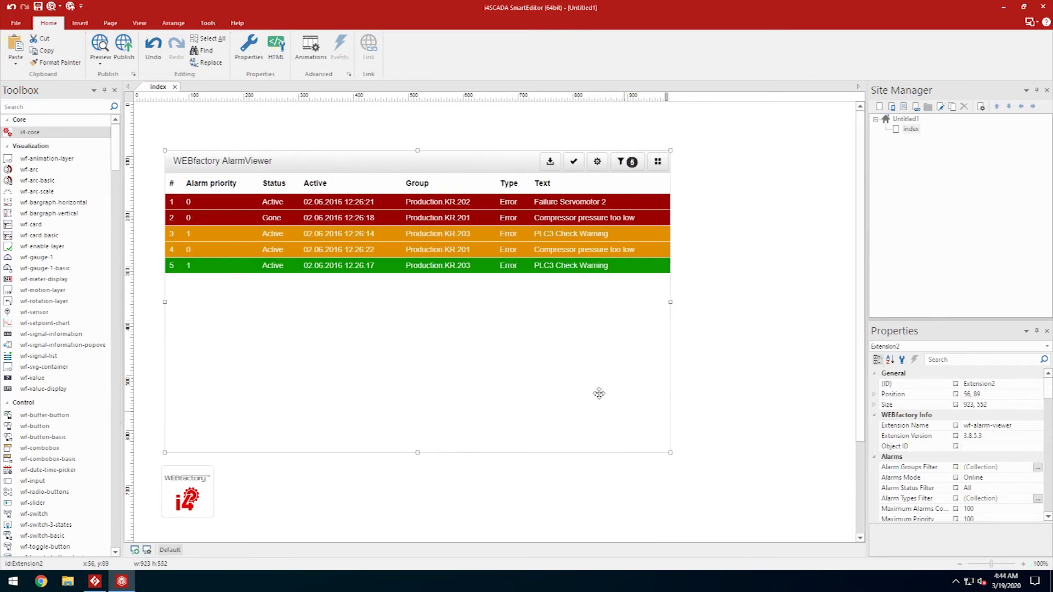
{"action": "left_click_drag", "start_coordinate": [418, 252], "coordinate": [414, 254]}
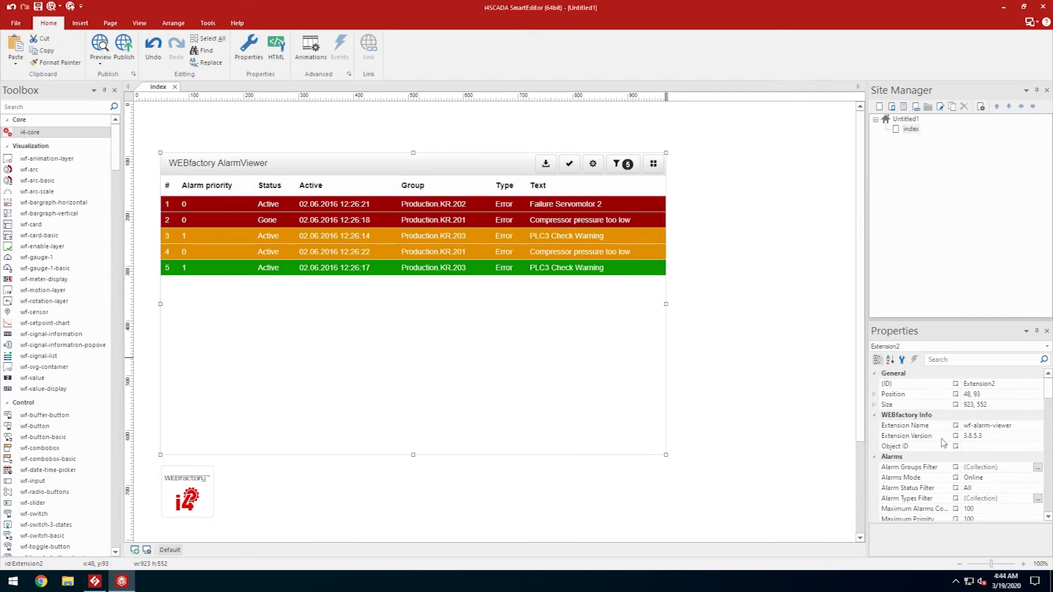
{"action": "scroll", "coordinate": [944, 443], "scroll_direction": "down", "scroll_amount": 5}
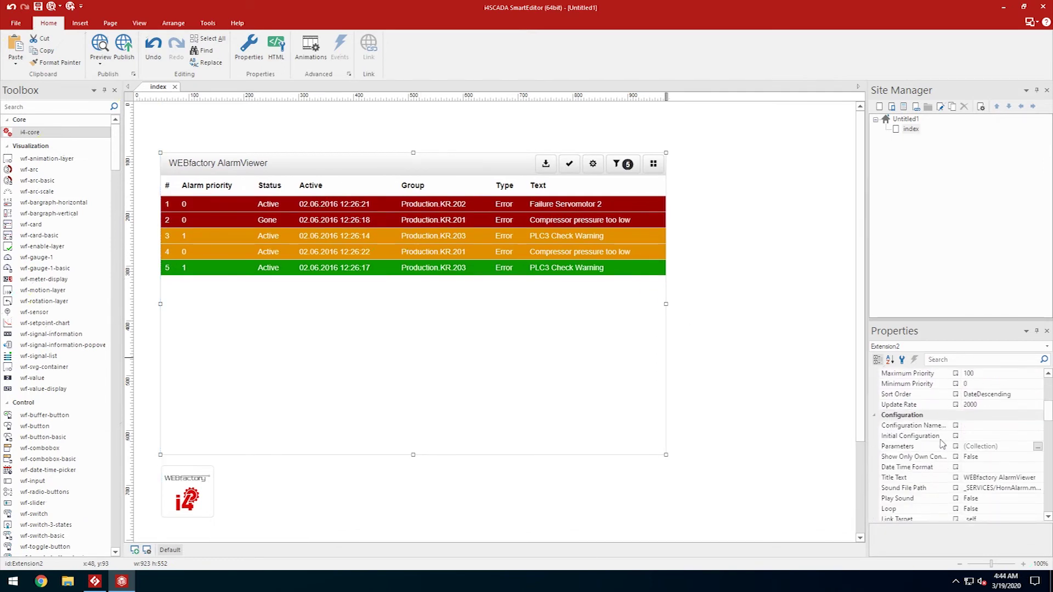
{"action": "scroll", "coordinate": [940, 441], "scroll_direction": "up", "scroll_amount": 5}
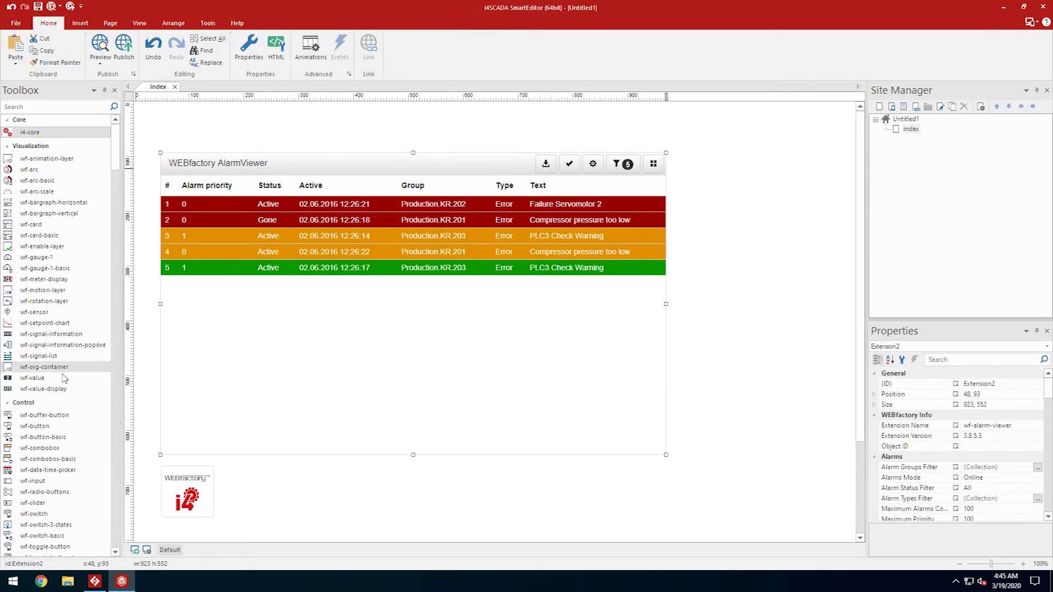
Add an input field above the viewer, bound to signal Buffer 2 and labelled 'Temp'.
{"action": "left_click_drag", "start_coordinate": [55, 483], "coordinate": [181, 123]}
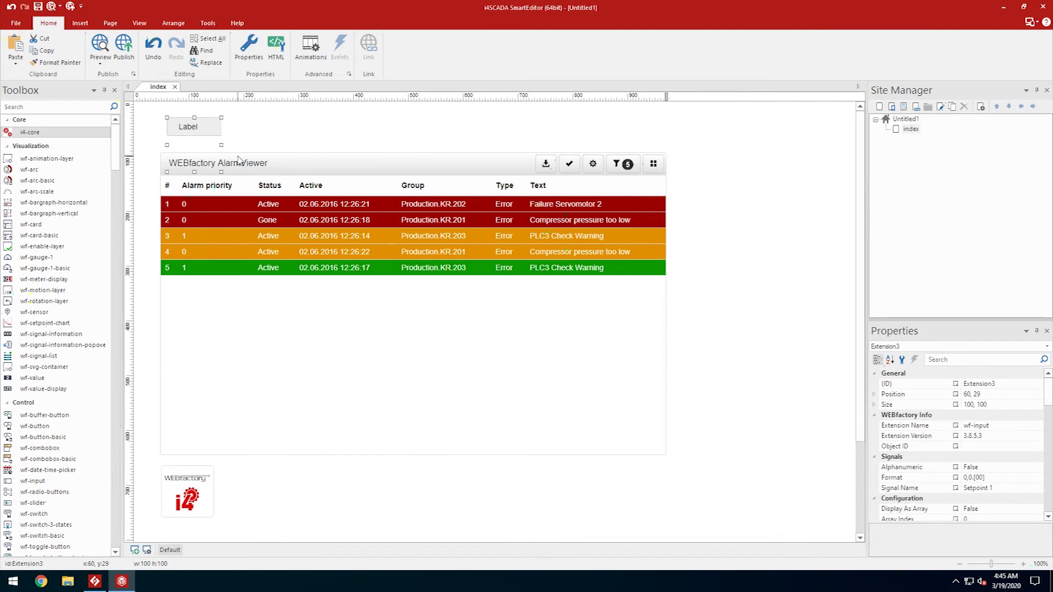
{"action": "left_click_drag", "start_coordinate": [272, 131], "coordinate": [266, 132]}
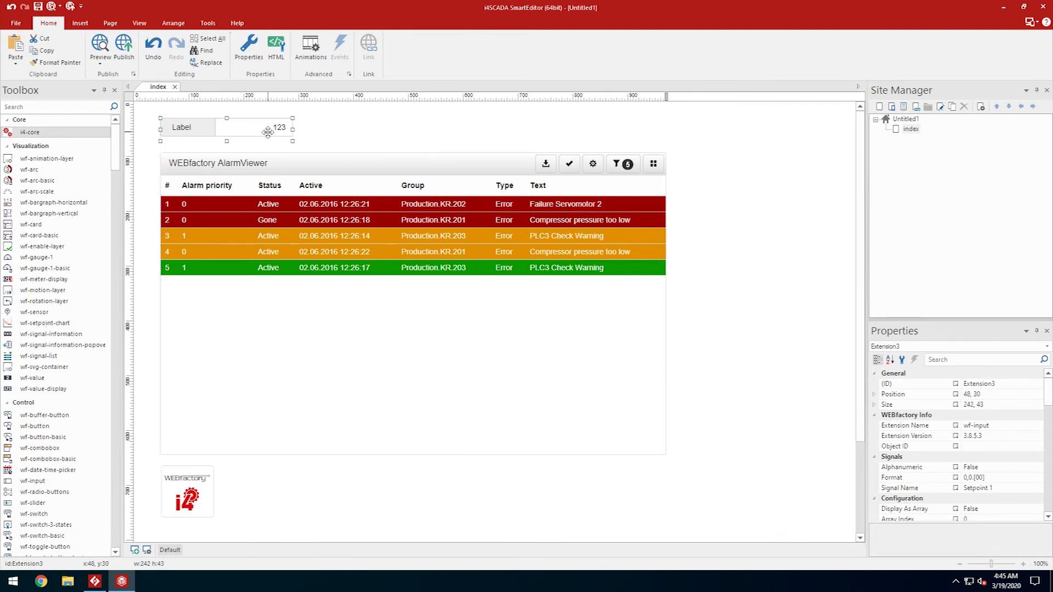
{"action": "left_click", "coordinate": [940, 490]}
{"action": "type", "text": "Buffer 2"}
{"action": "left_click", "coordinate": [733, 400]}
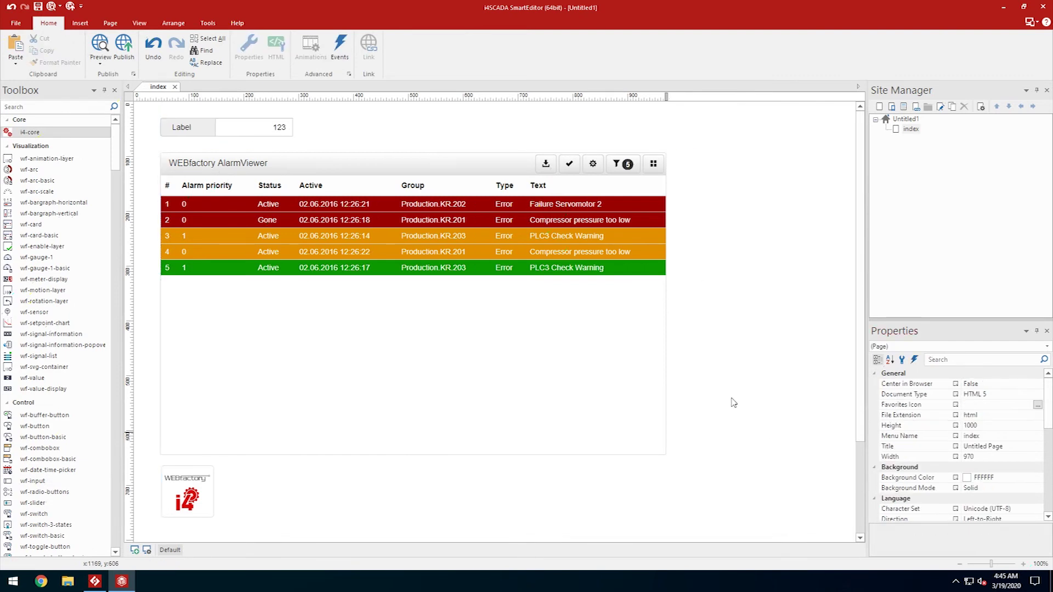
{"action": "left_click", "coordinate": [242, 131]}
{"action": "scroll", "coordinate": [921, 446], "scroll_direction": "down", "scroll_amount": 1}
{"action": "left_click", "coordinate": [995, 497]}
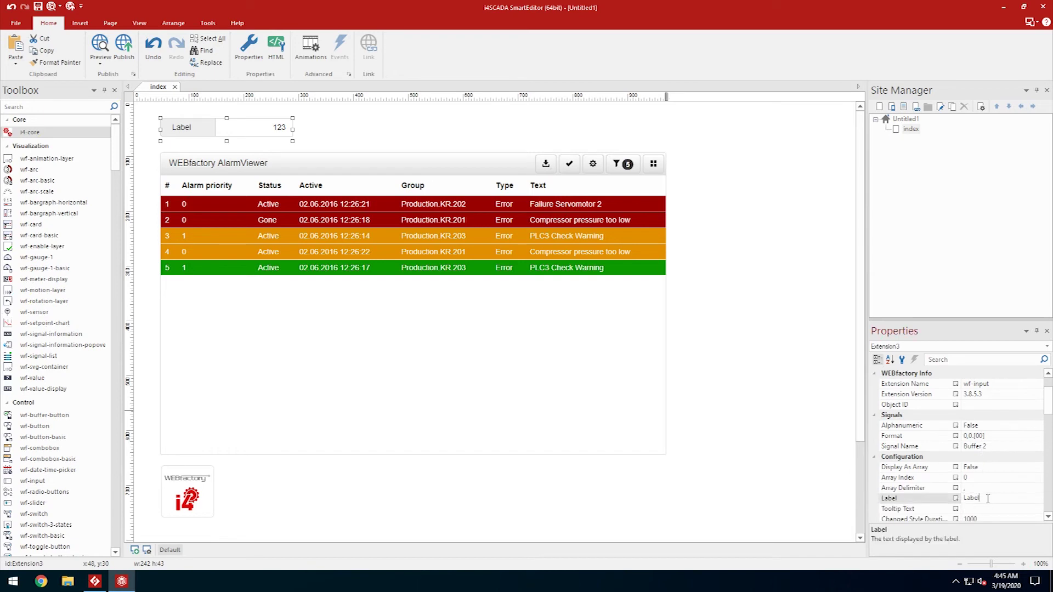
{"action": "type", "text": "Temp"}
{"action": "key", "text": "Return"}
Place a wf-language-selector above the alarm viewer and resize it.
{"action": "left_click", "coordinate": [80, 107]}
{"action": "type", "text": "langu"}
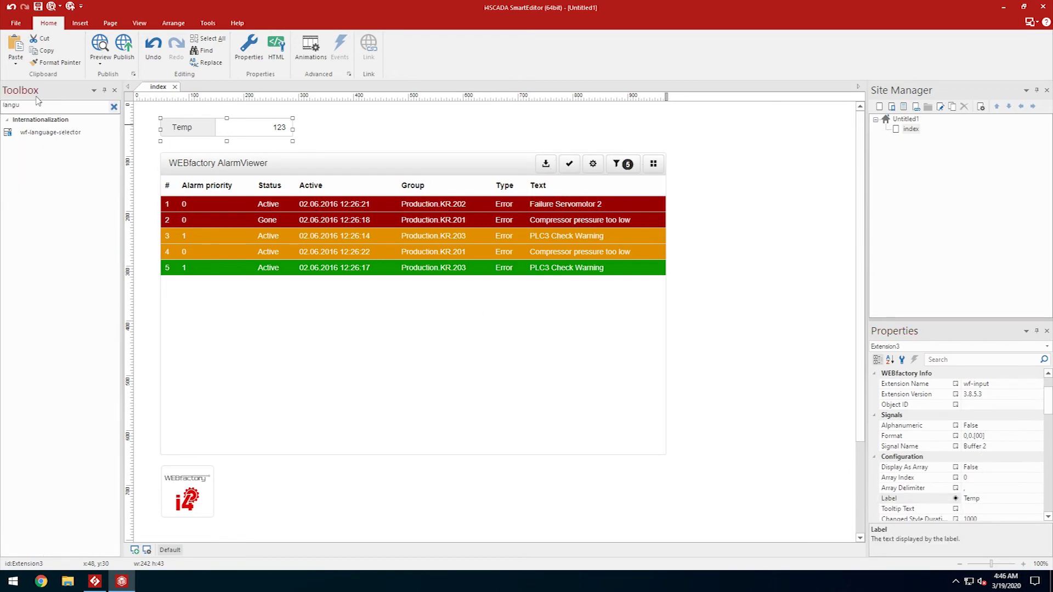
{"action": "left_click_drag", "start_coordinate": [52, 133], "coordinate": [389, 138]}
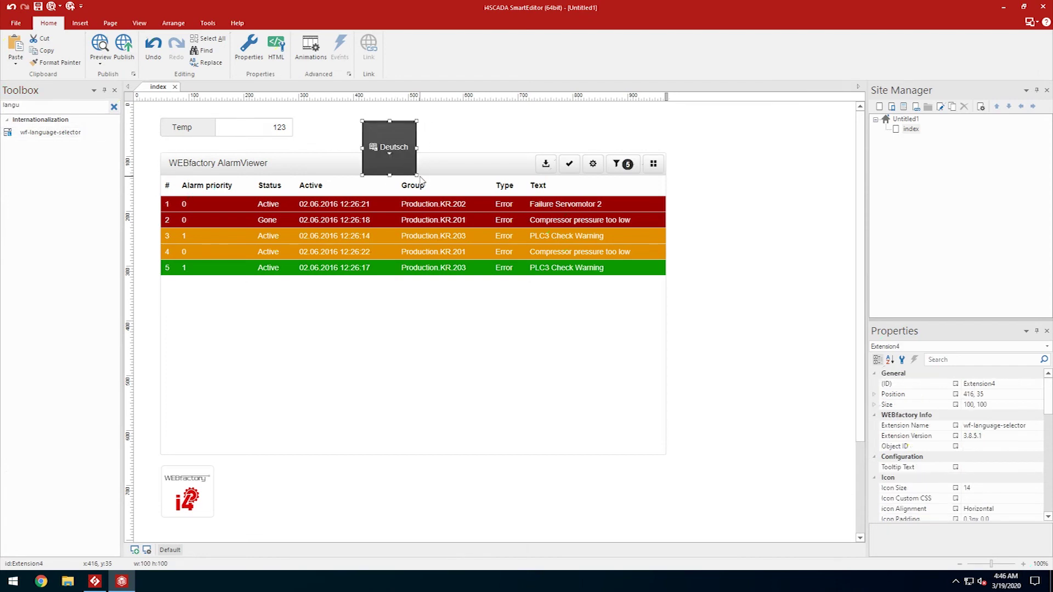
{"action": "left_click_drag", "start_coordinate": [417, 176], "coordinate": [392, 127]}
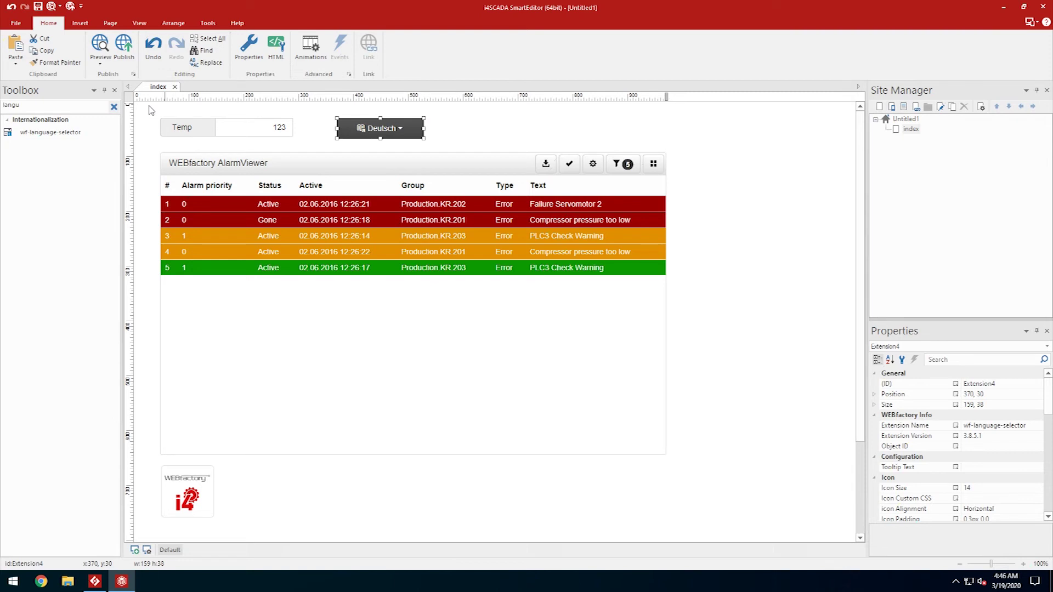
{"action": "left_click", "coordinate": [114, 107]}
Publish the entire Untitled1 web site to My Computer and dismiss the Done dialog.
{"action": "left_click", "coordinate": [137, 109]}
{"action": "left_click", "coordinate": [125, 52]}
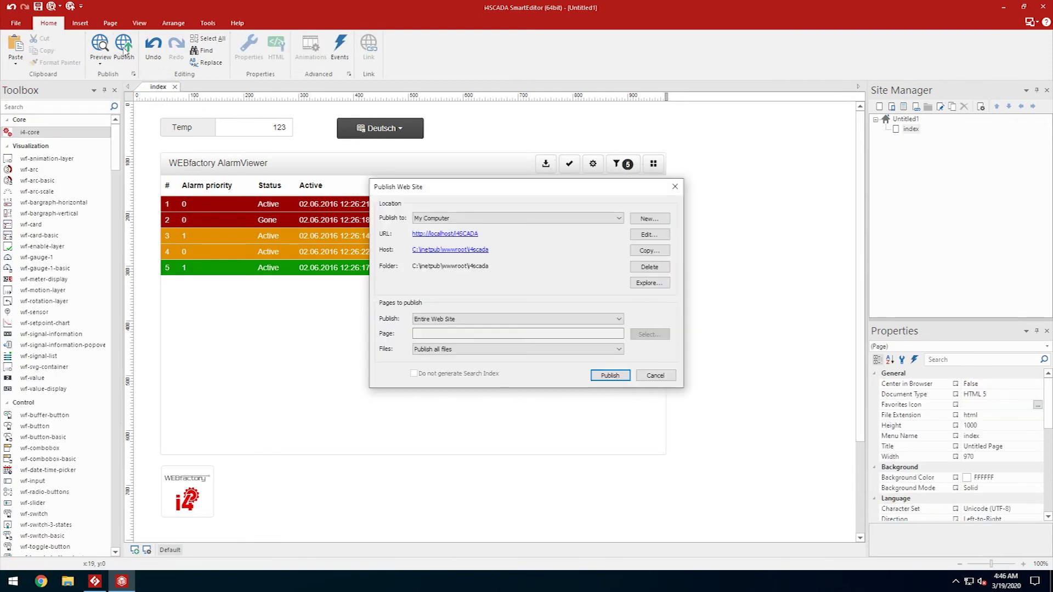
{"action": "left_click", "coordinate": [610, 376]}
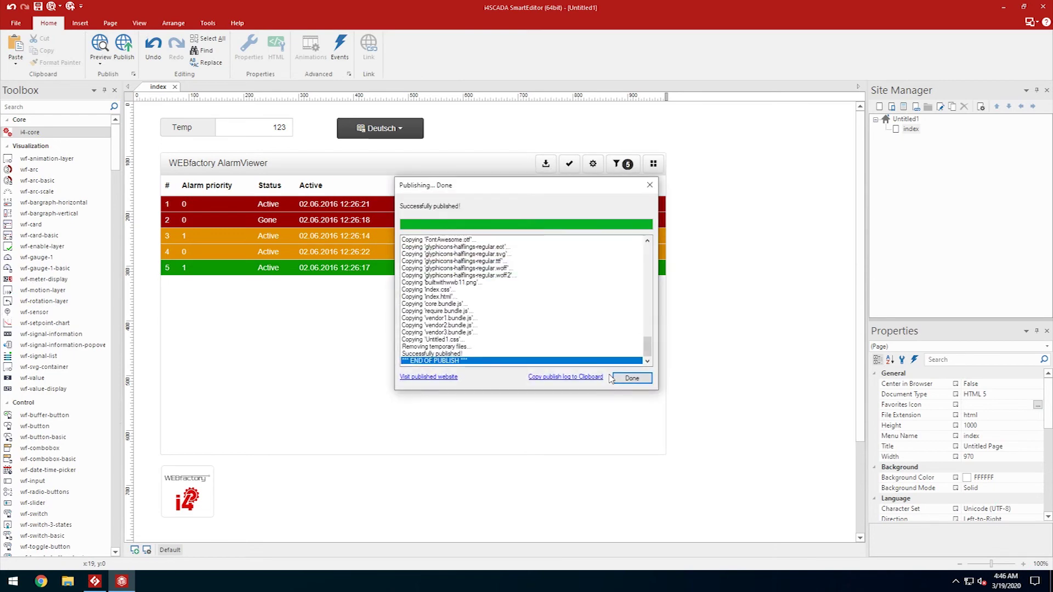
{"action": "left_click", "coordinate": [642, 380]}
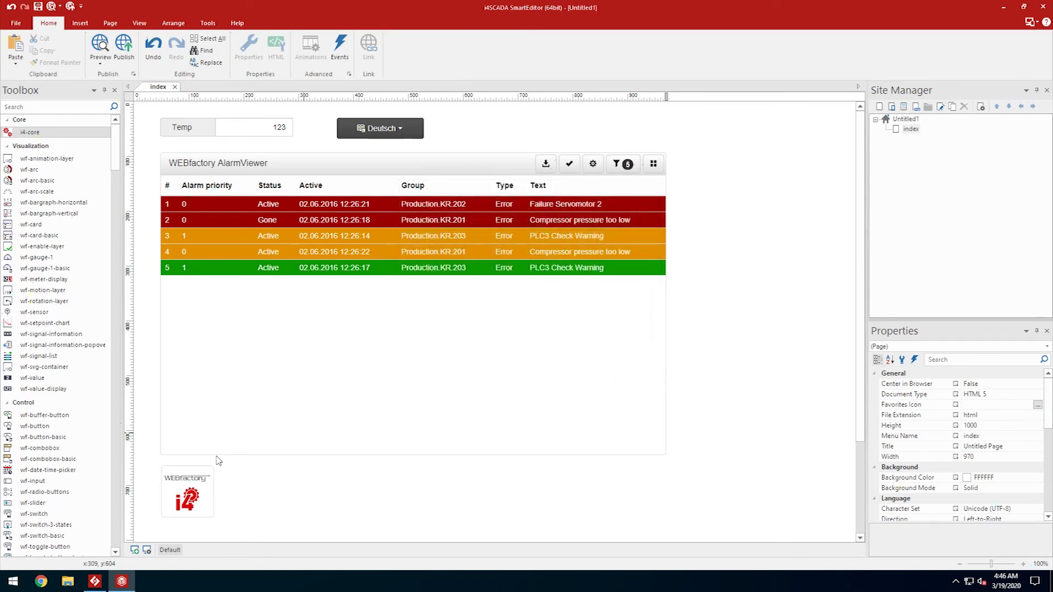
{"action": "left_click", "coordinate": [9, 583]}
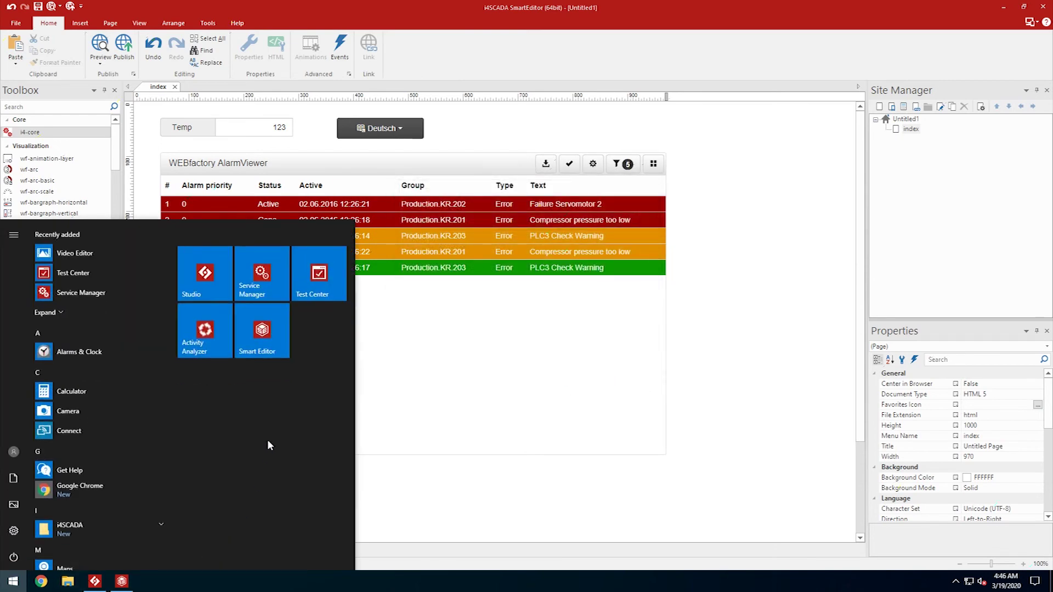
Launch i4SCADA Service Manager and start the i4SCADA Server service.
{"action": "left_click", "coordinate": [252, 275]}
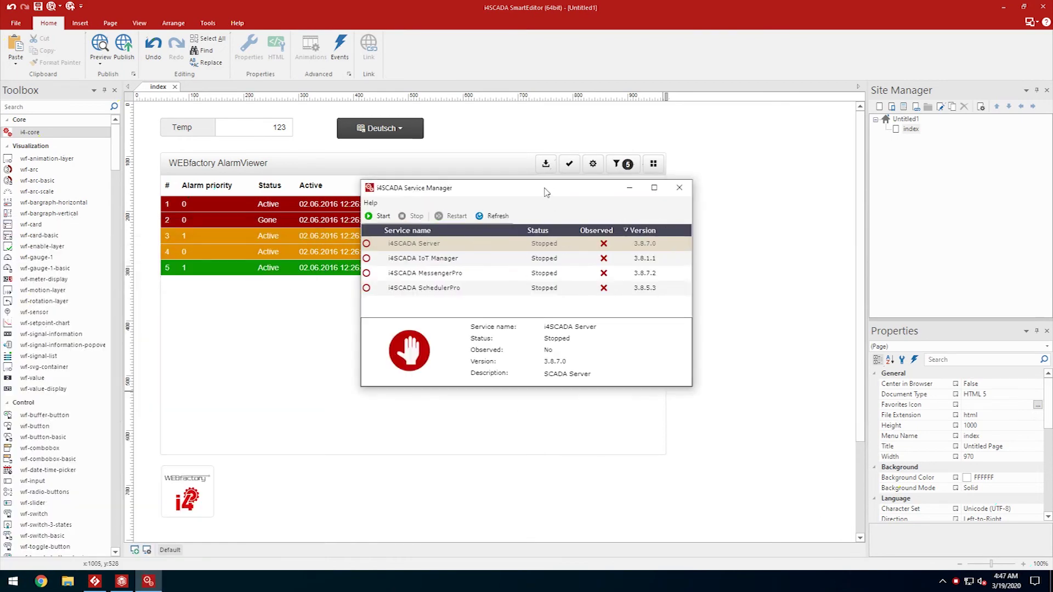
{"action": "left_click_drag", "start_coordinate": [547, 193], "coordinate": [890, 352]}
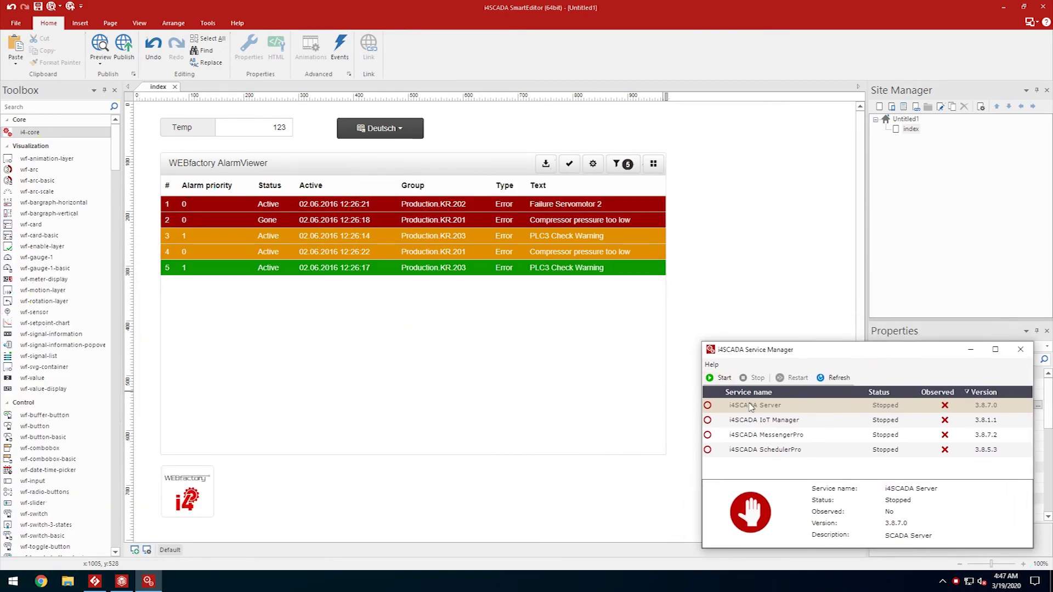
{"action": "left_click", "coordinate": [721, 379]}
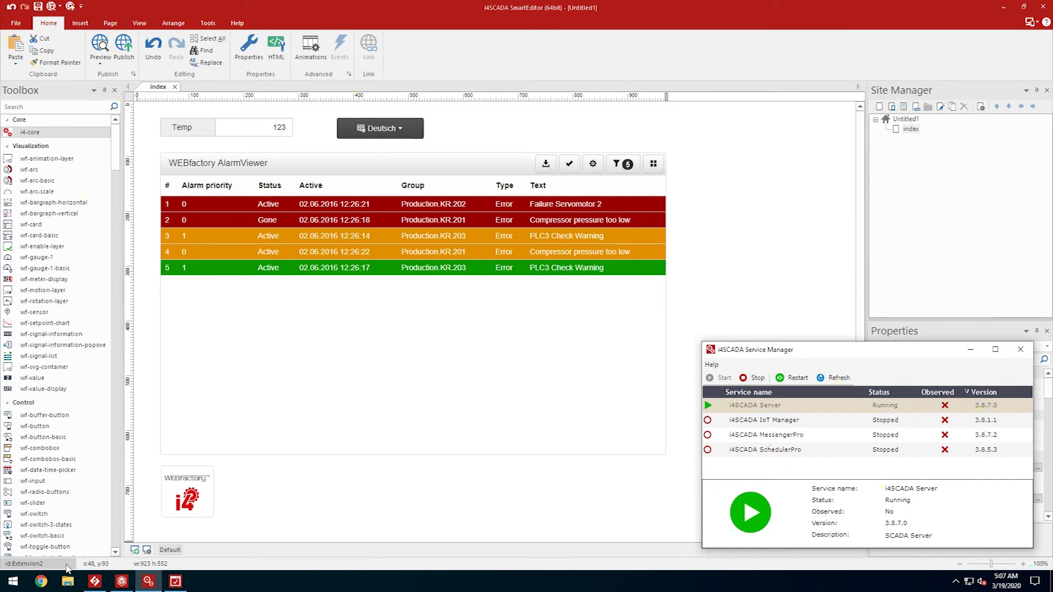
{"action": "left_click", "coordinate": [41, 582]}
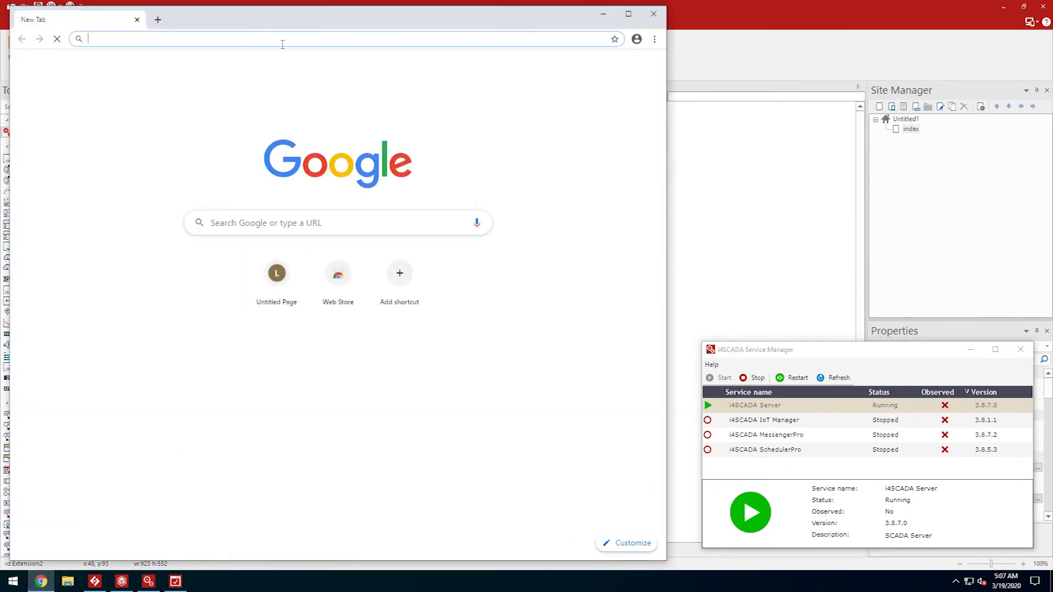
Load localhost/i4scada in Chrome and filter the AlarmViewer to Active alarm status.
{"action": "type", "text": "localhost/i4scada"}
{"action": "key", "text": "Return"}
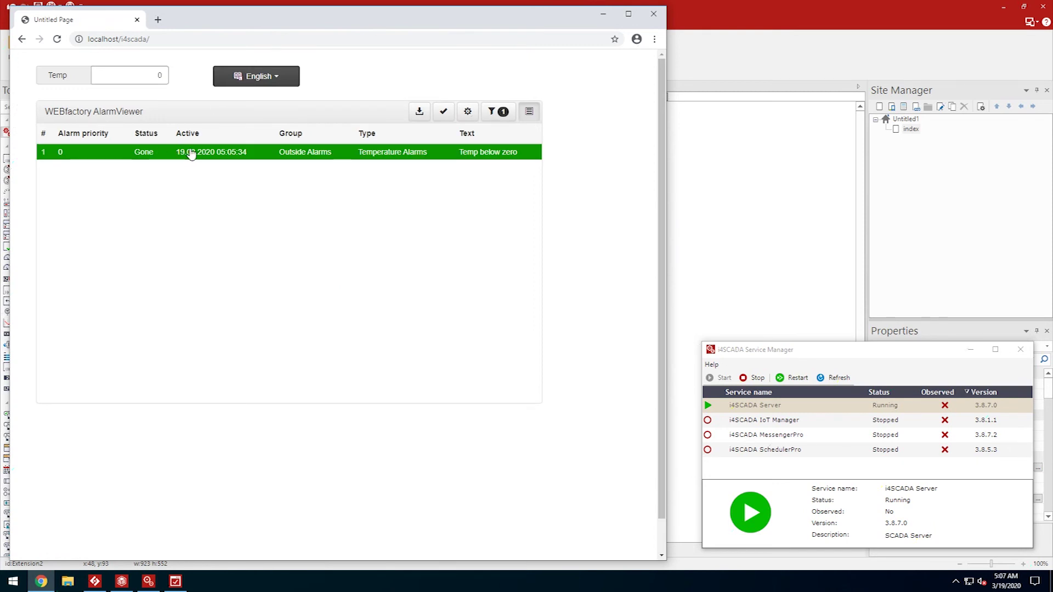
{"action": "left_click", "coordinate": [499, 113]}
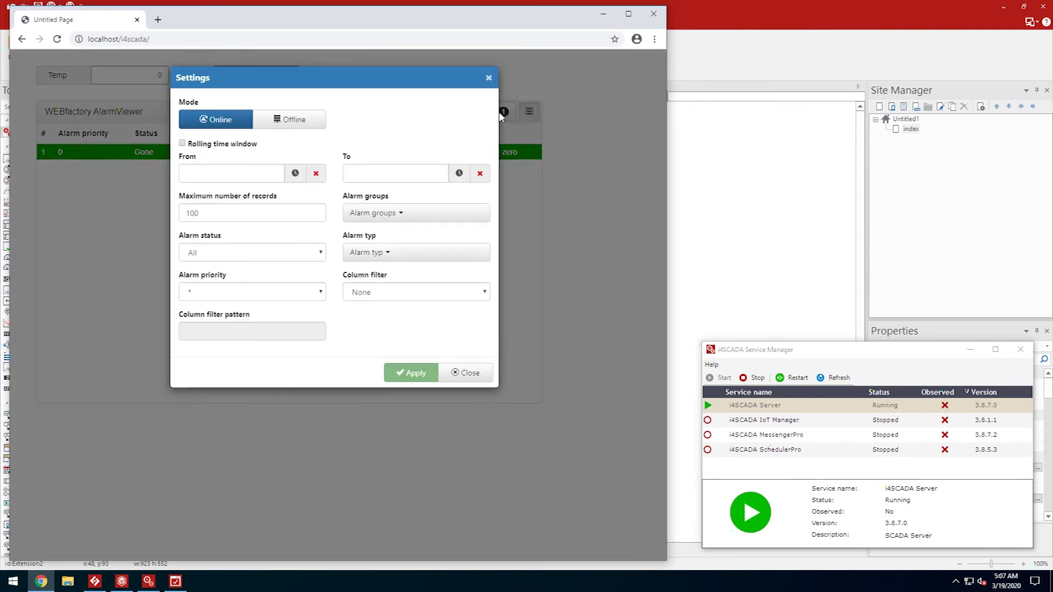
{"action": "left_click", "coordinate": [321, 254]}
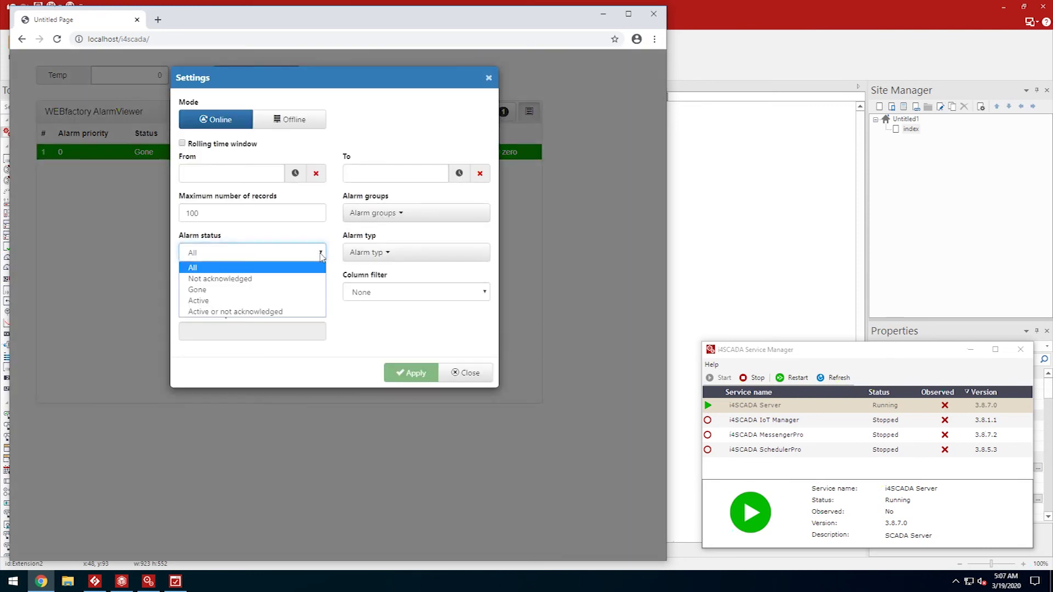
{"action": "left_click", "coordinate": [242, 301]}
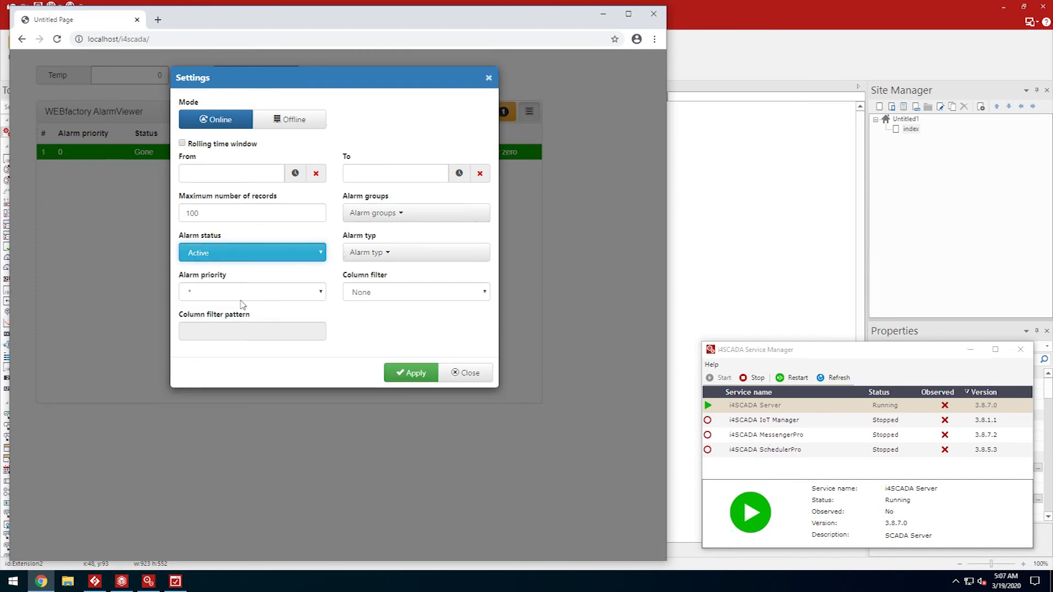
{"action": "left_click", "coordinate": [412, 373]}
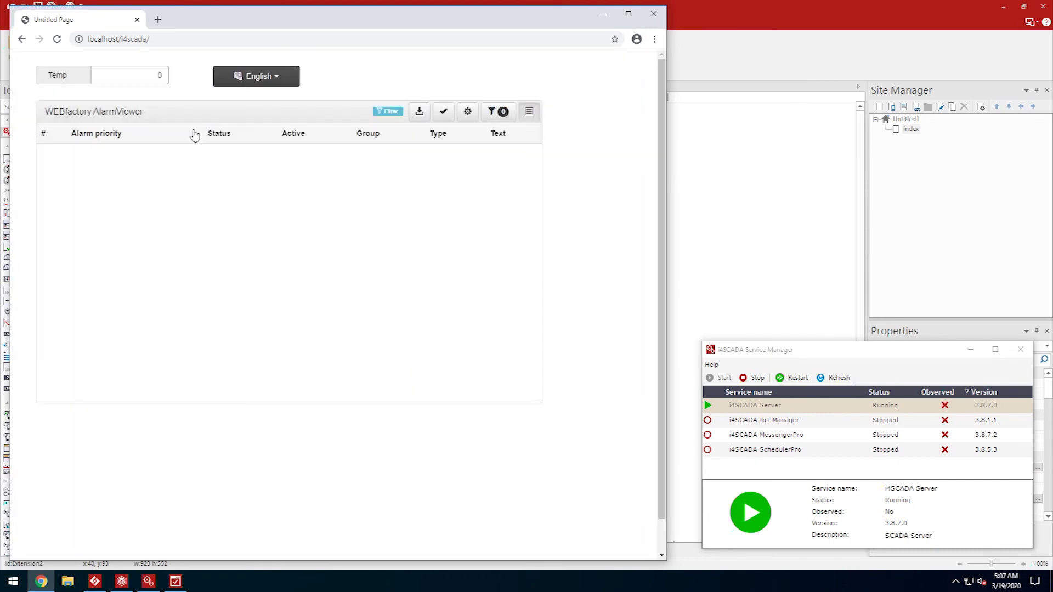
{"action": "left_click", "coordinate": [148, 74]}
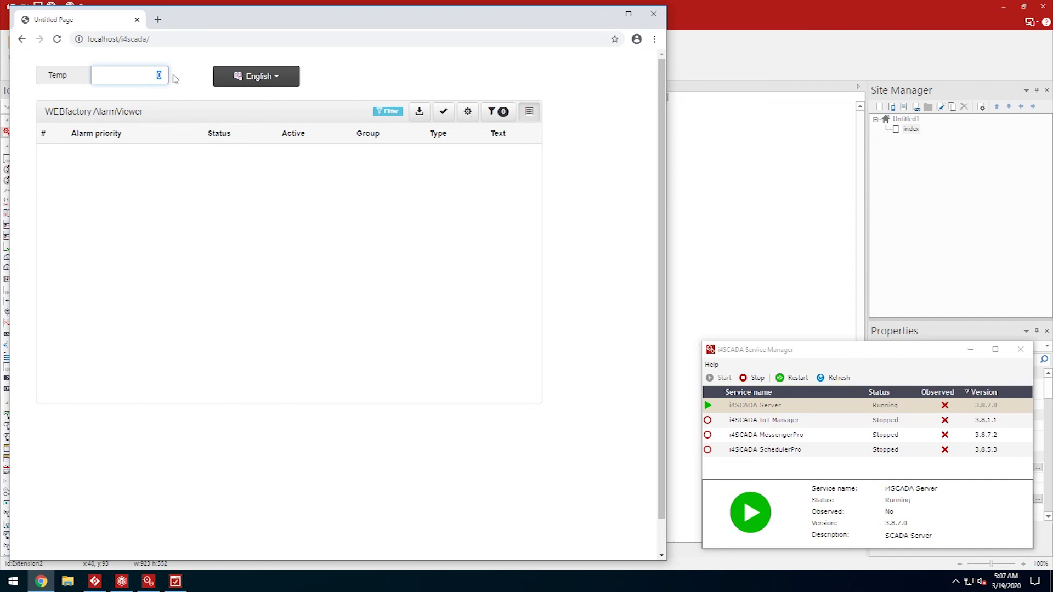
Enter -2 for Temp, then switch the page to Deutsch and back to English.
{"action": "key", "text": "BackSpace"}
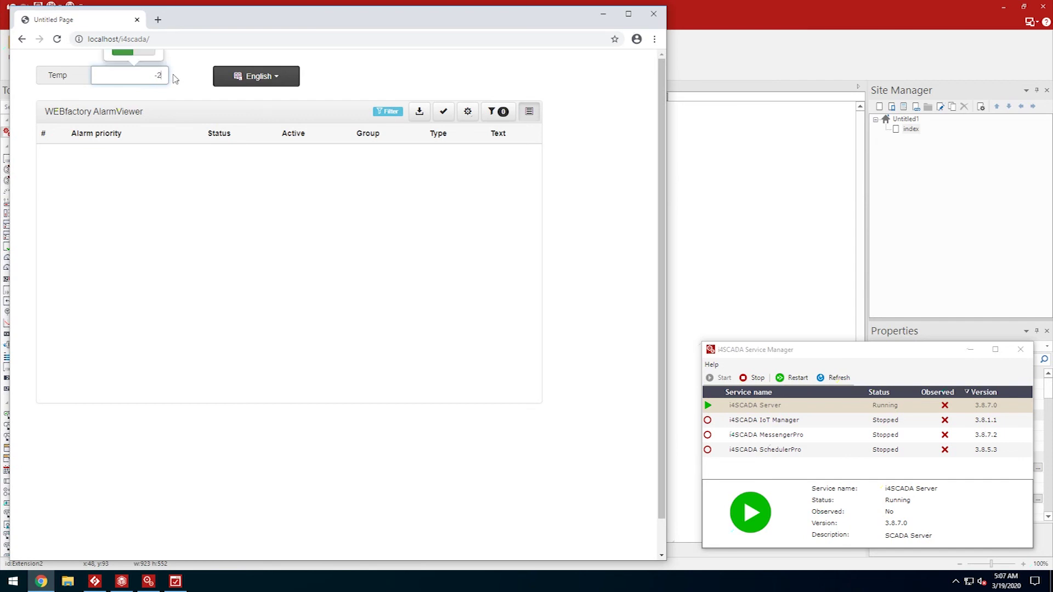
{"action": "key", "text": "Return"}
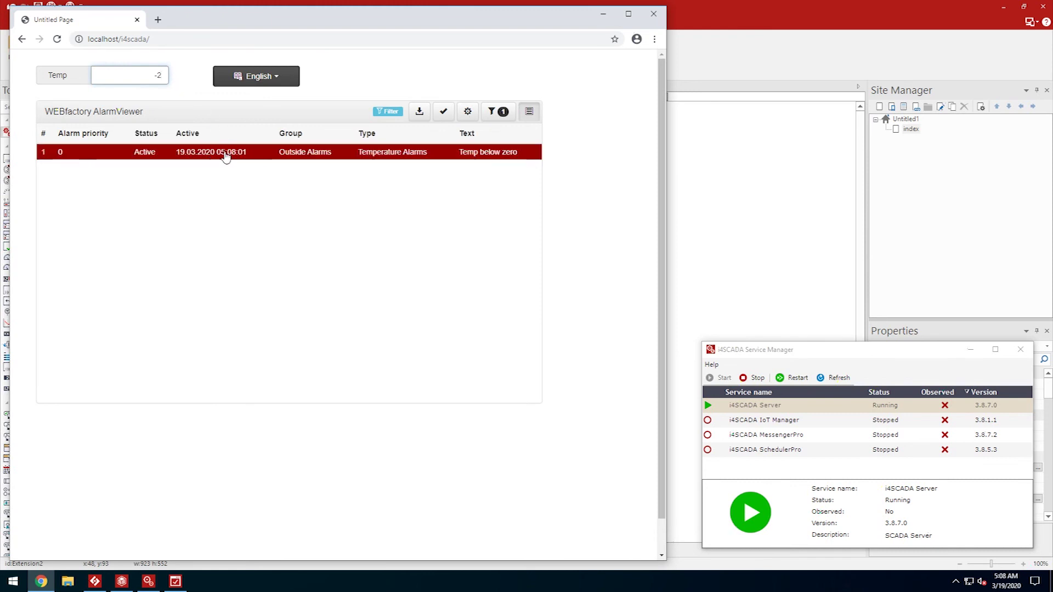
{"action": "left_click", "coordinate": [281, 77]}
{"action": "left_click", "coordinate": [239, 100]}
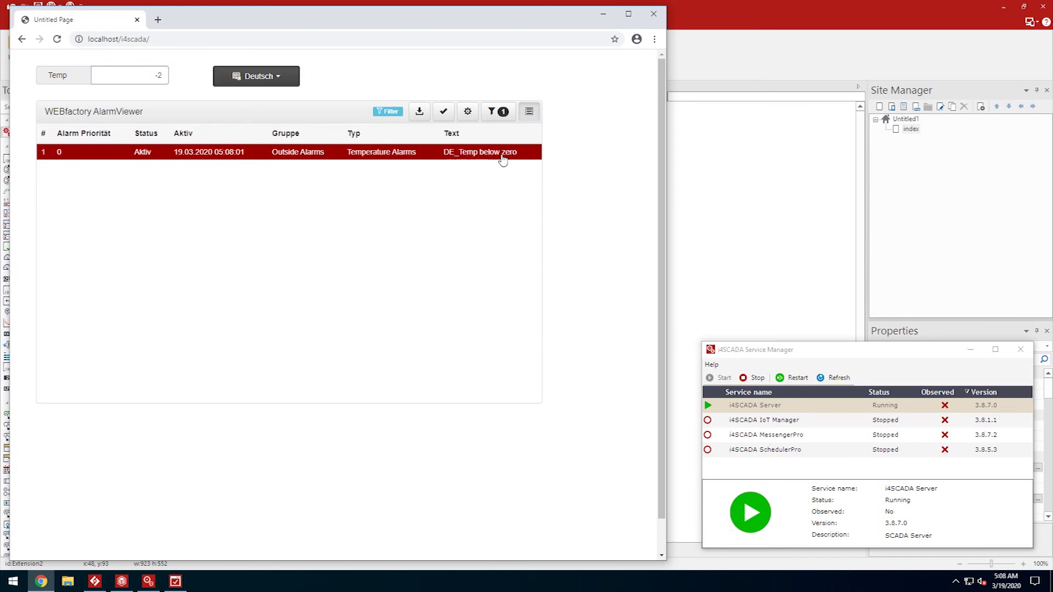
{"action": "left_click", "coordinate": [283, 78]}
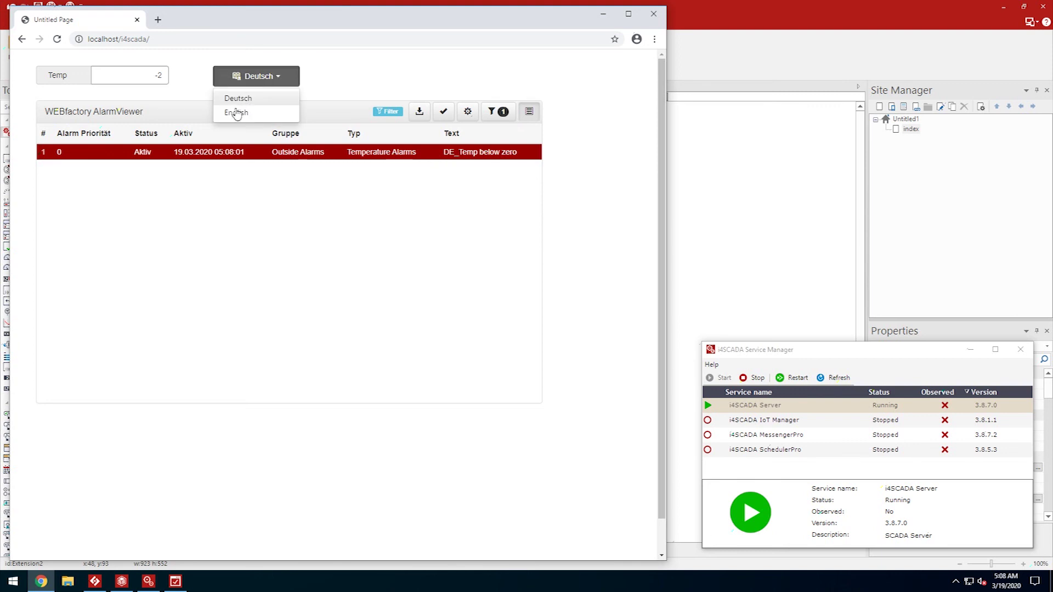
{"action": "left_click", "coordinate": [237, 112]}
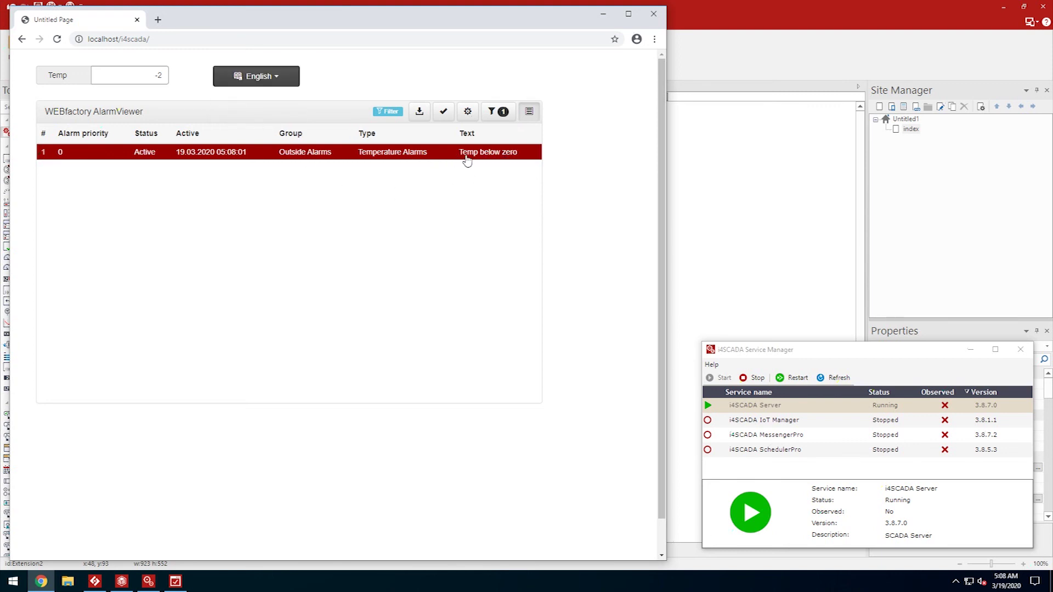
{"action": "left_click", "coordinate": [275, 77]}
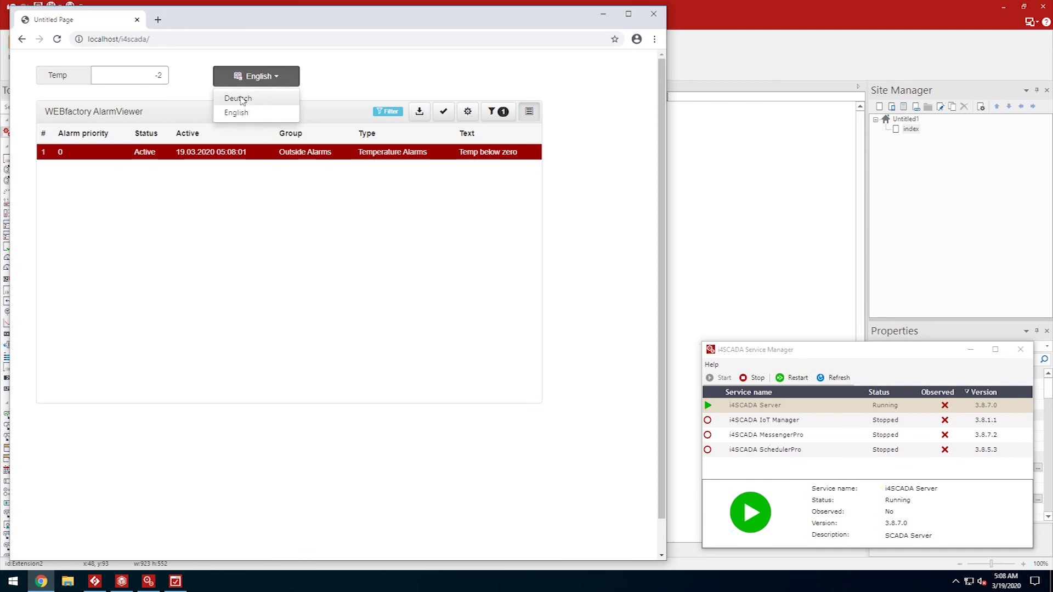
Switch to Deutsch and open, then close, the DE_Temp below zero alarm details.
{"action": "left_click", "coordinate": [242, 99]}
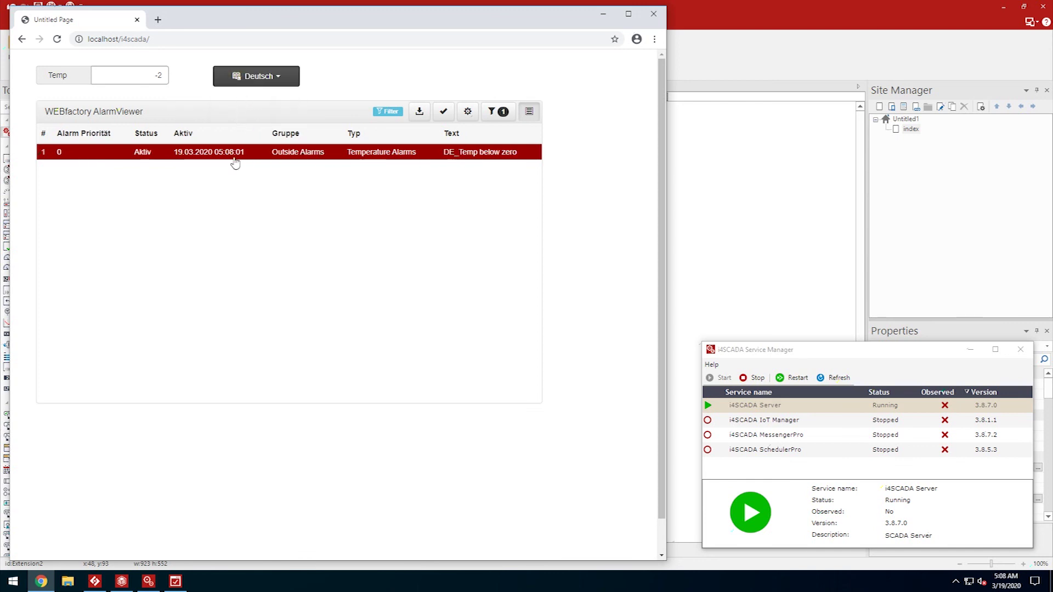
{"action": "left_click", "coordinate": [269, 159]}
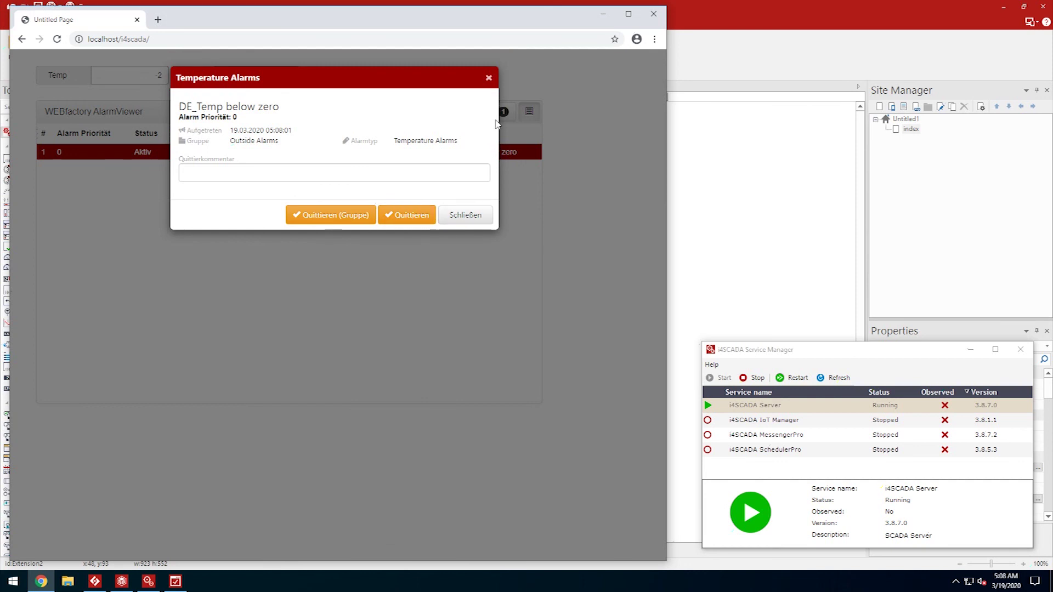
{"action": "left_click", "coordinate": [489, 79]}
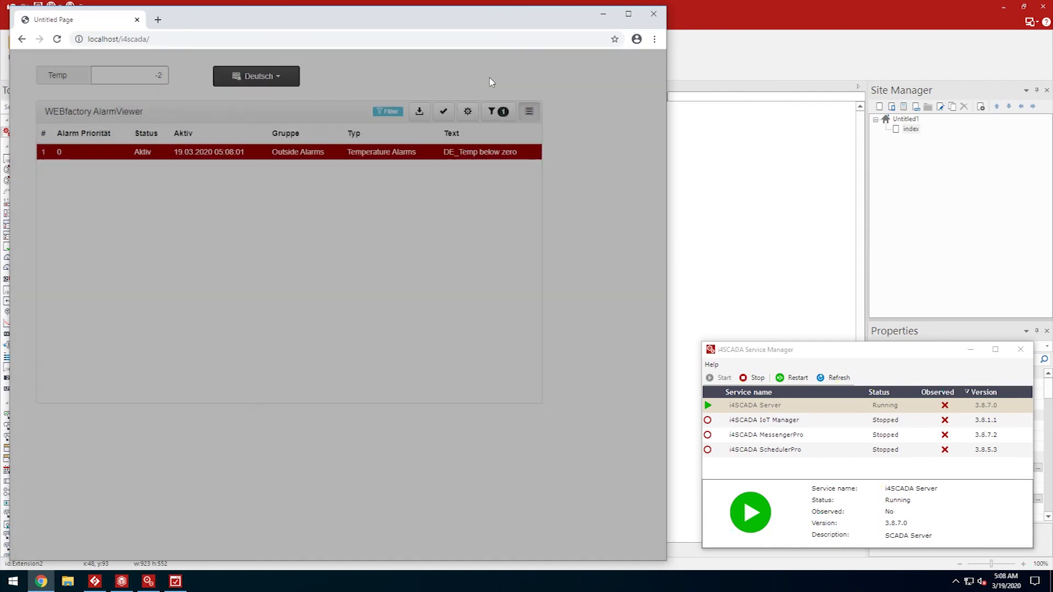